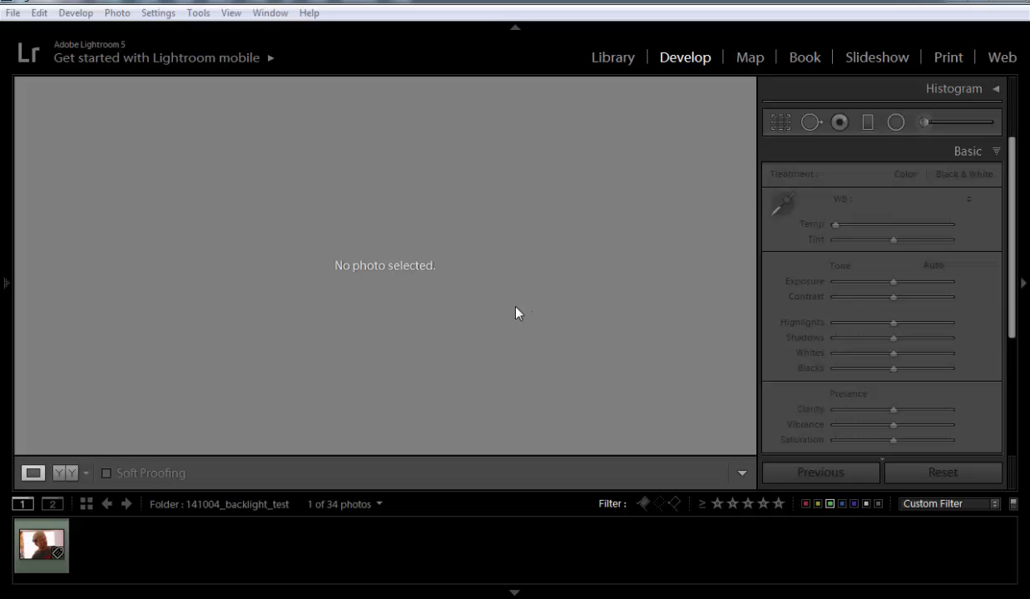
Step: Adjust the photo 141004_backlight_test-004.NEF with Exposure +0.52, Clarity +15, Shadows +6 and Blacks −19
left_click(40, 545)
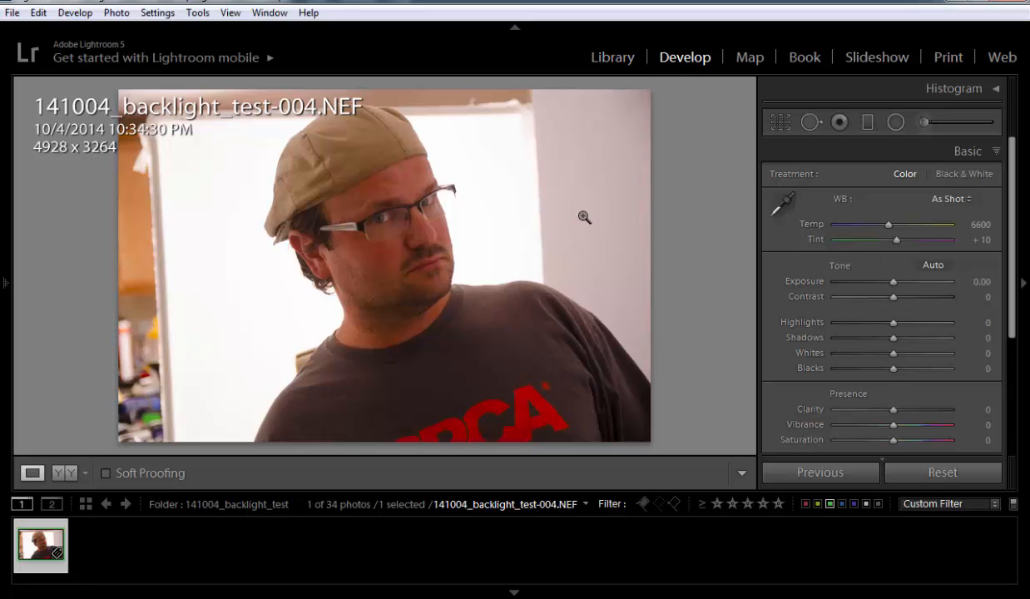
left_click_drag(892, 285, 898, 286)
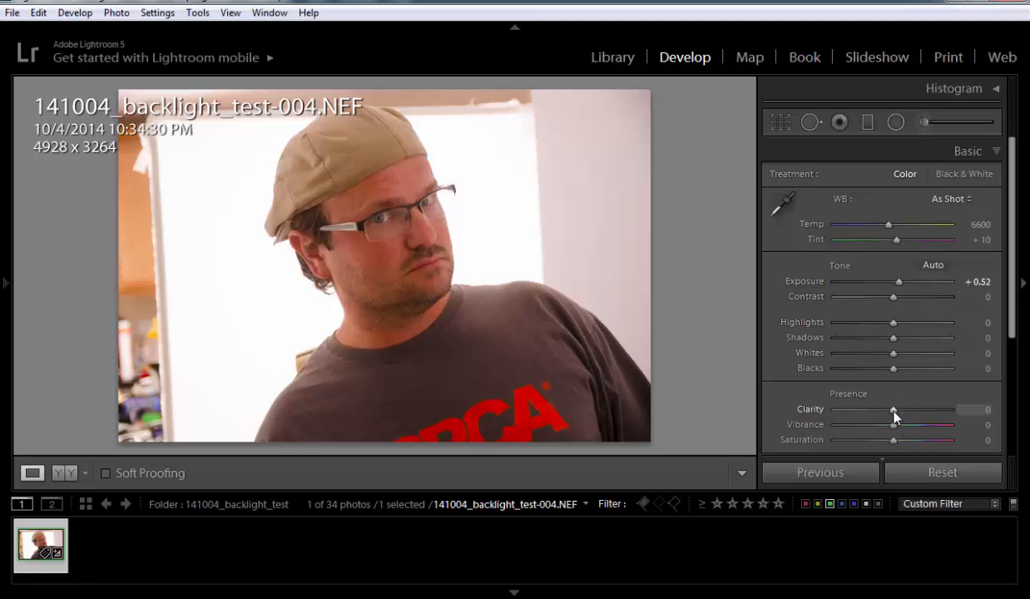
left_click_drag(895, 413, 904, 413)
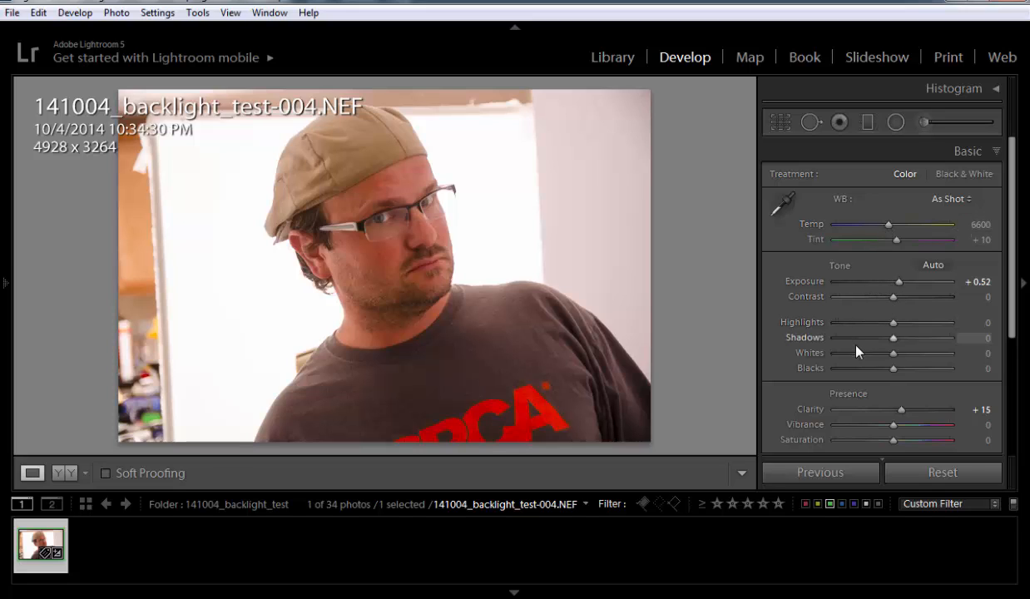
left_click_drag(892, 339, 882, 370)
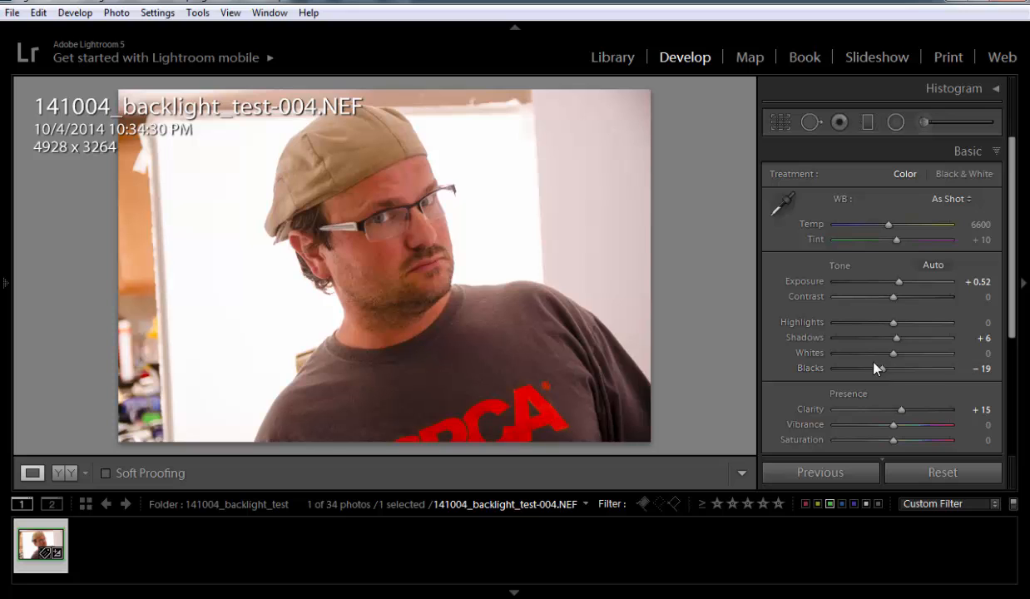
Step: Crop the photo tighter around the man's head and shoulders to 3465 x 2295, keeping the original aspect ratio
key("r")
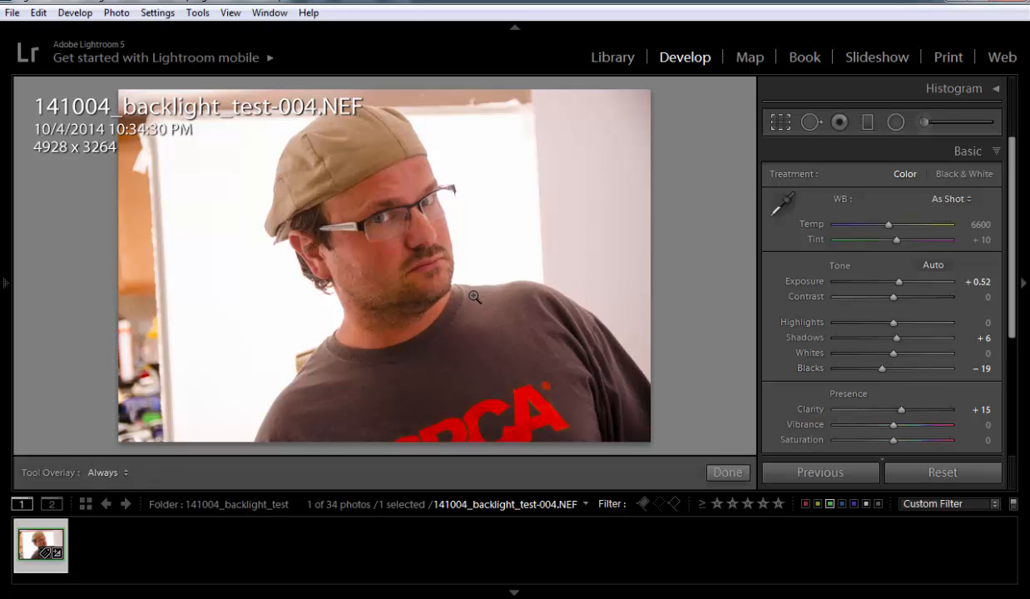
left_click_drag(118, 89, 148, 109)
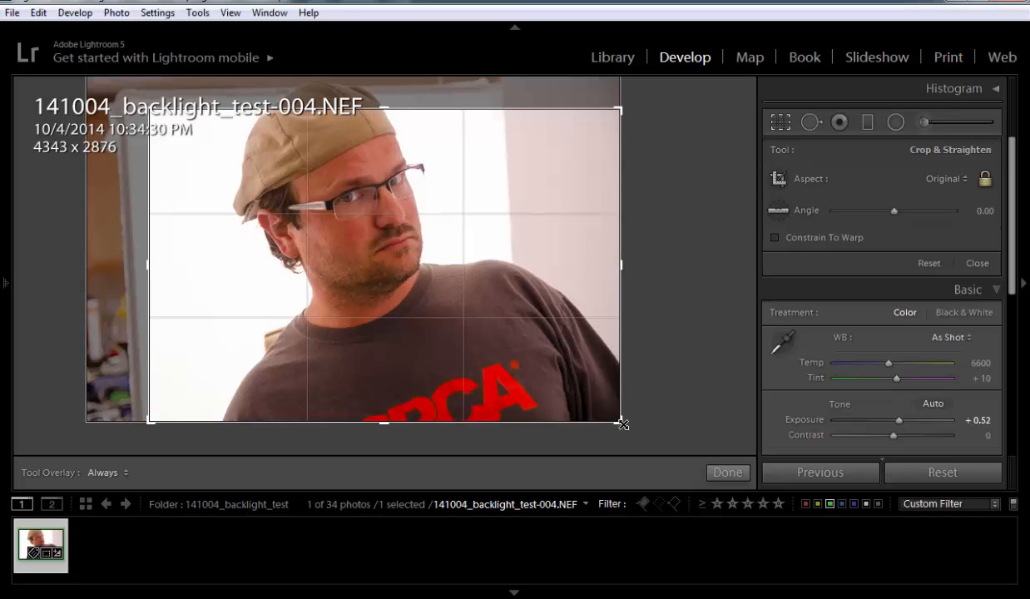
left_click_drag(603, 412, 589, 392)
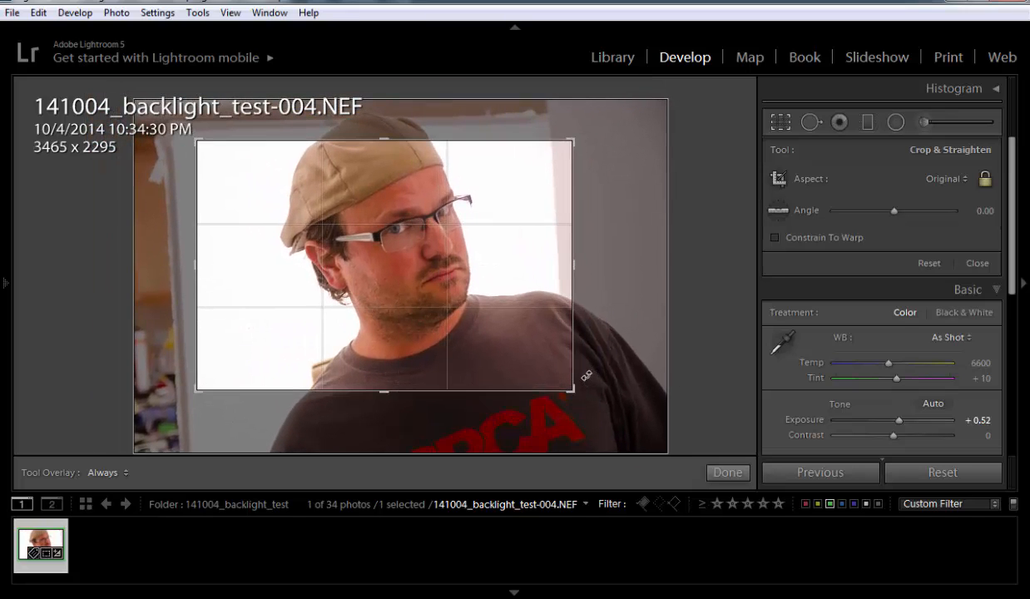
left_click_drag(450, 339, 417, 339)
key("Return")
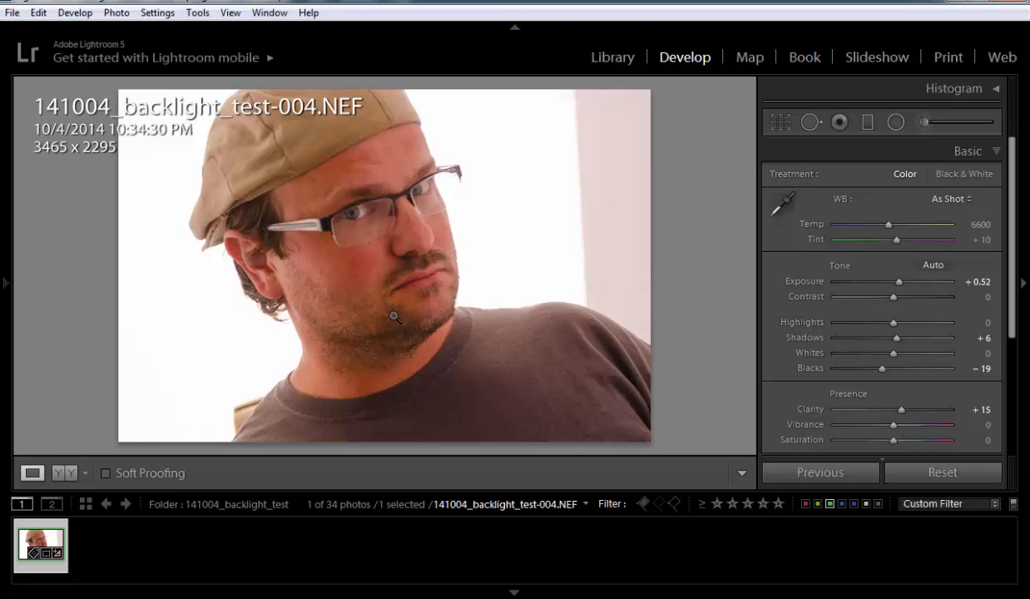
Step: Send the cropped photo to Photoshop for editing and duplicate its background layer
key("ctrl+e")
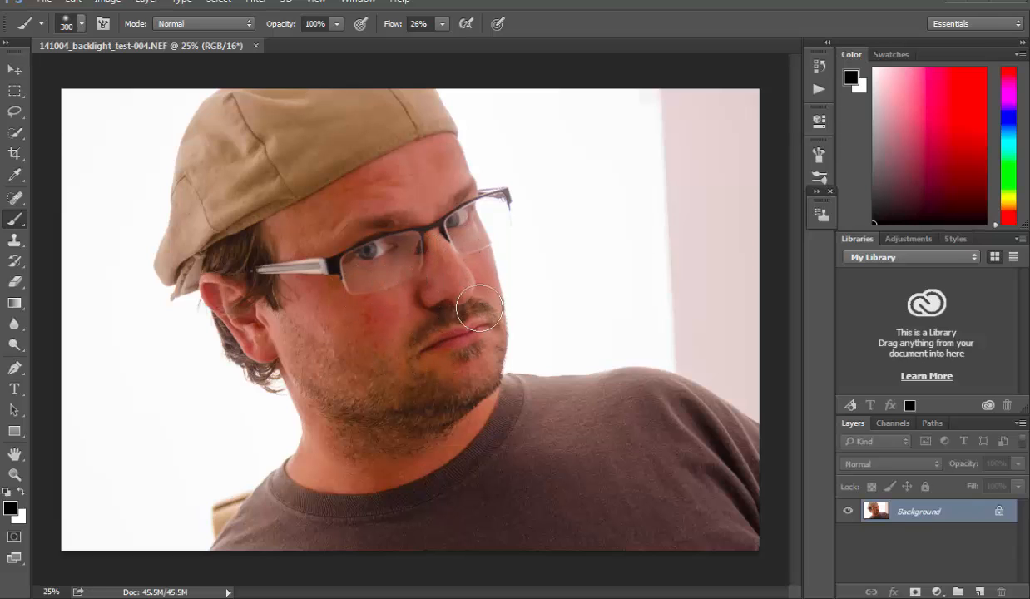
left_click(485, 398)
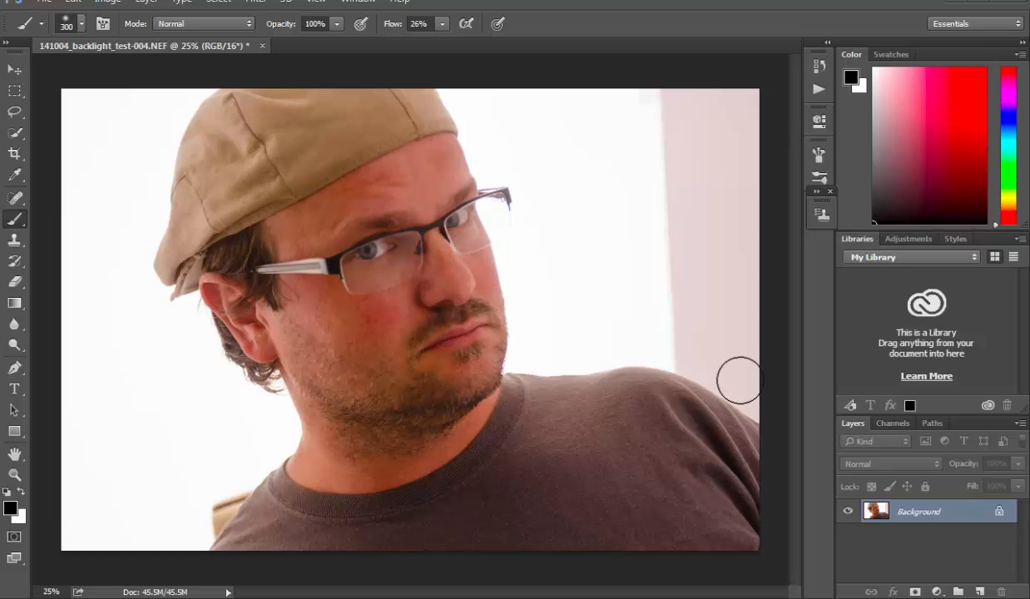
key("ctrl+j")
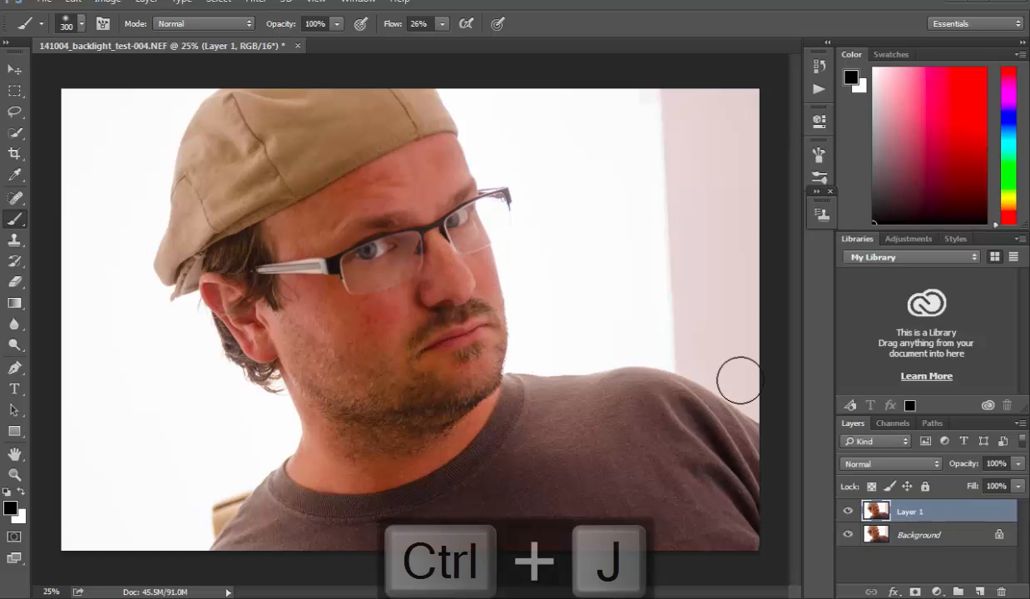
Step: Add the black text "THIS GUY" on the chest of the man's shirt
left_click(15, 389)
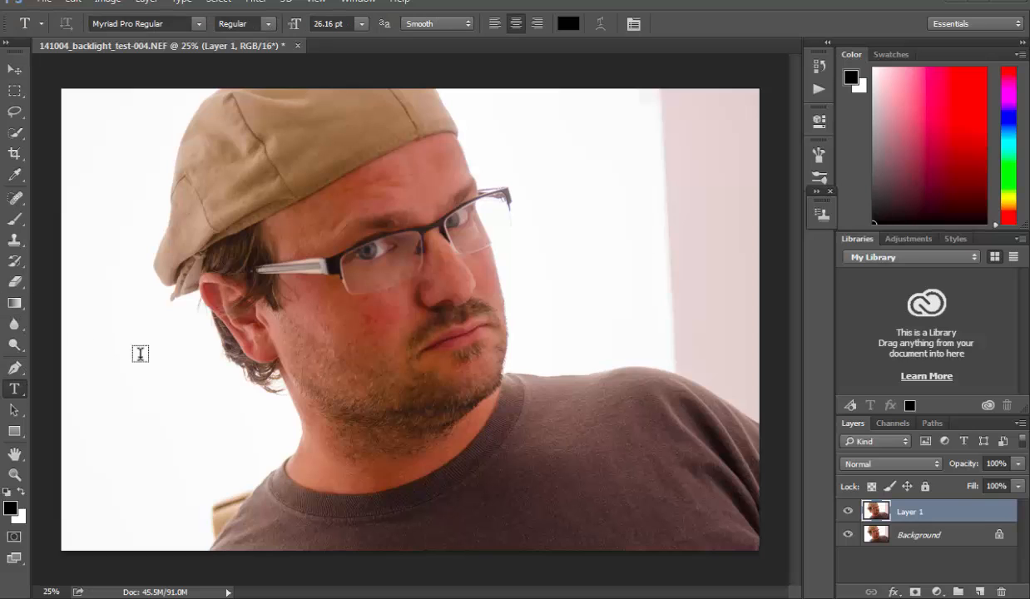
left_click(528, 481)
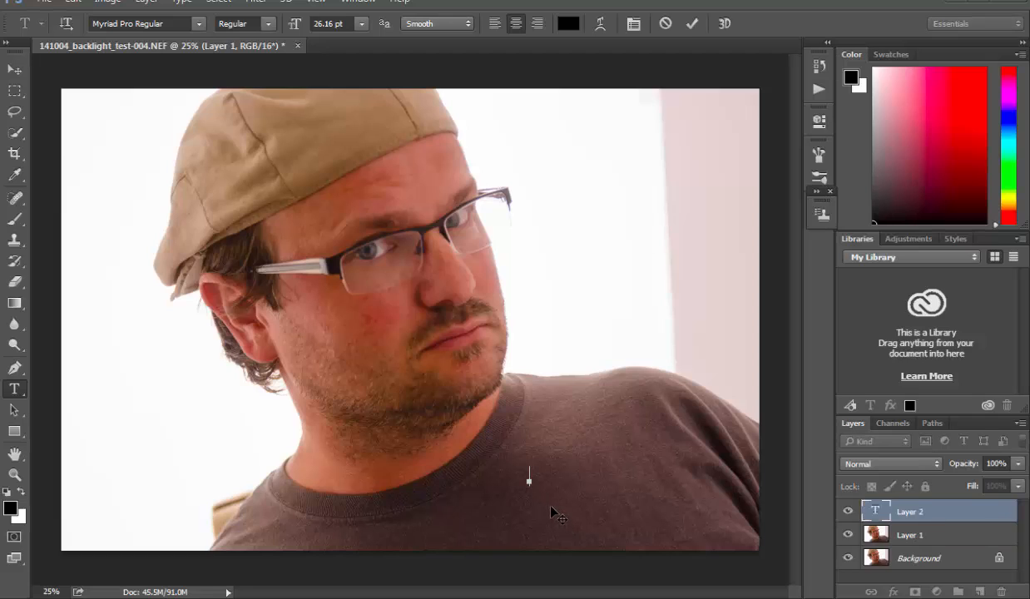
type("THIS GUY")
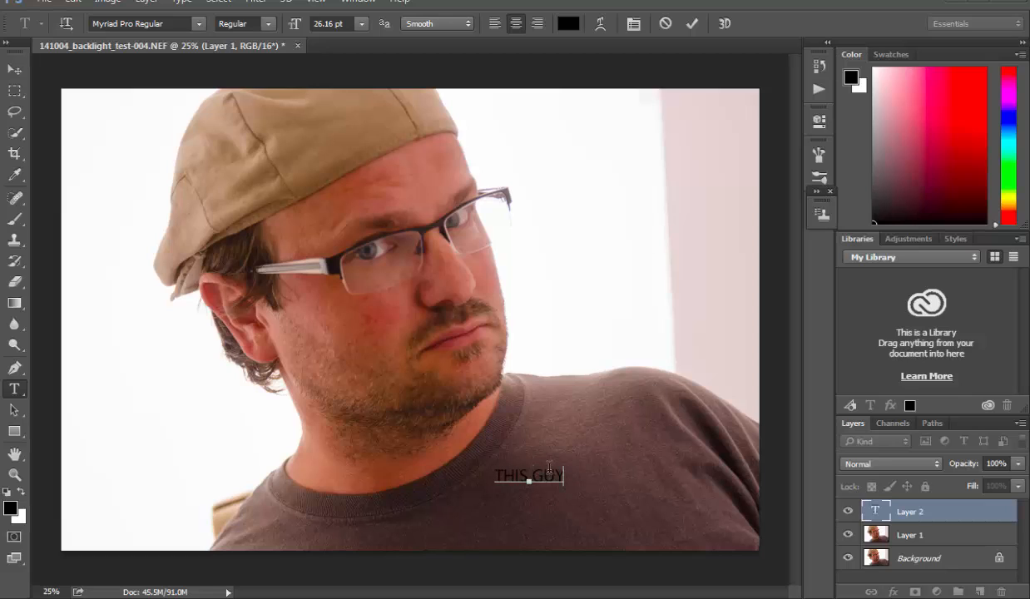
left_click_drag(496, 475, 566, 475)
key("ctrl+t")
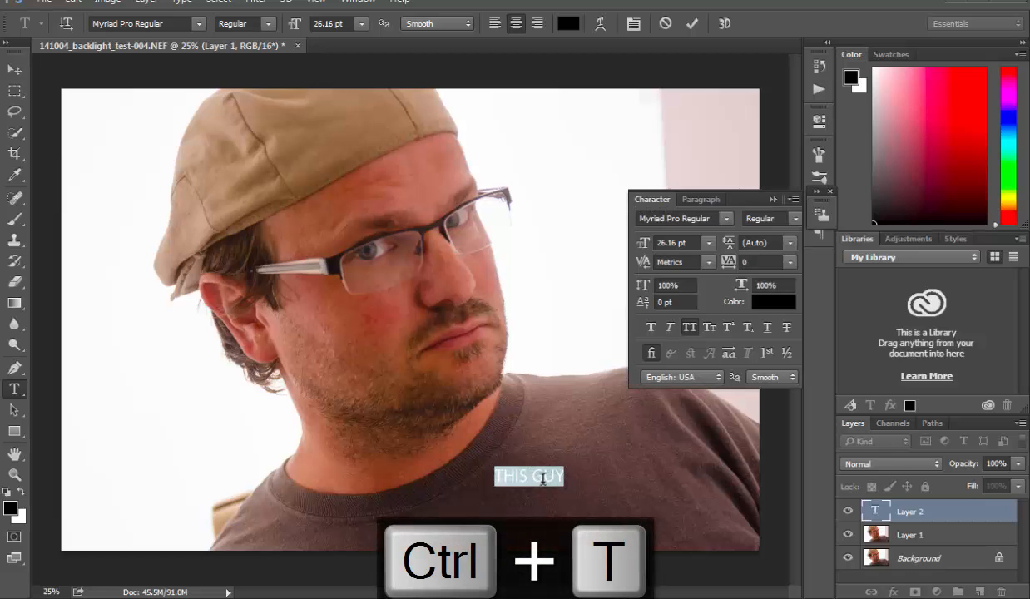
left_click(530, 470)
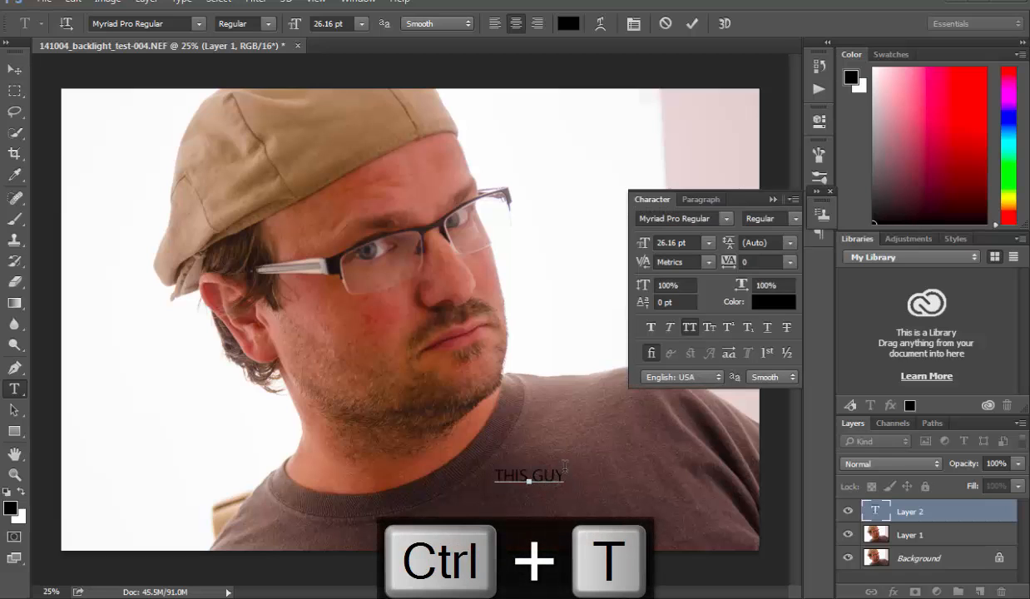
Step: Scale the "THIS GUY" text to about 228%, rotate it about −24.7°, and position it along the slope of the shirt
left_click(14, 90)
key("ctrl+t")
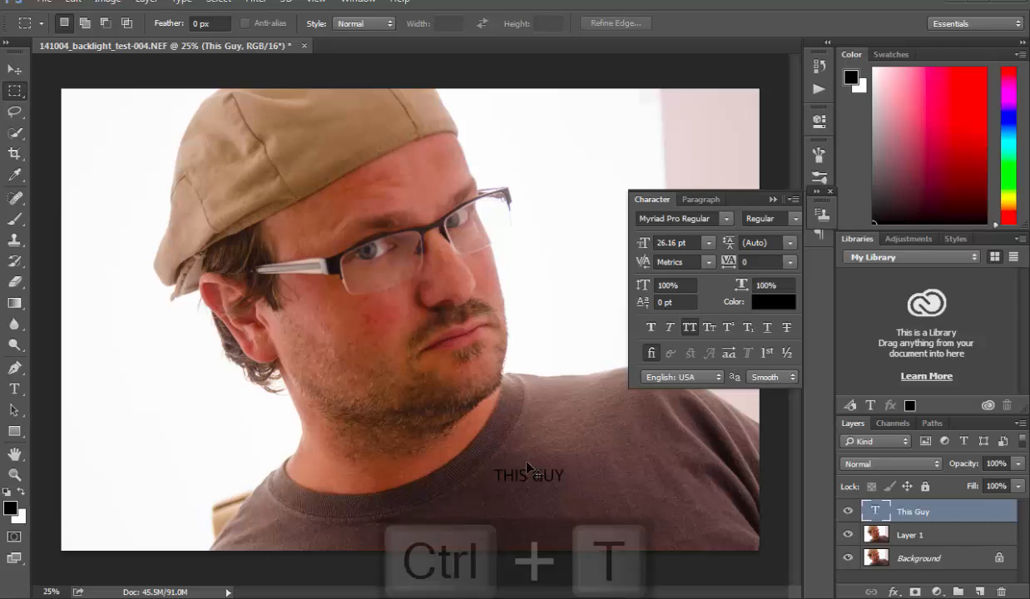
left_click_drag(564, 463, 655, 446)
left_click_drag(605, 482, 610, 509)
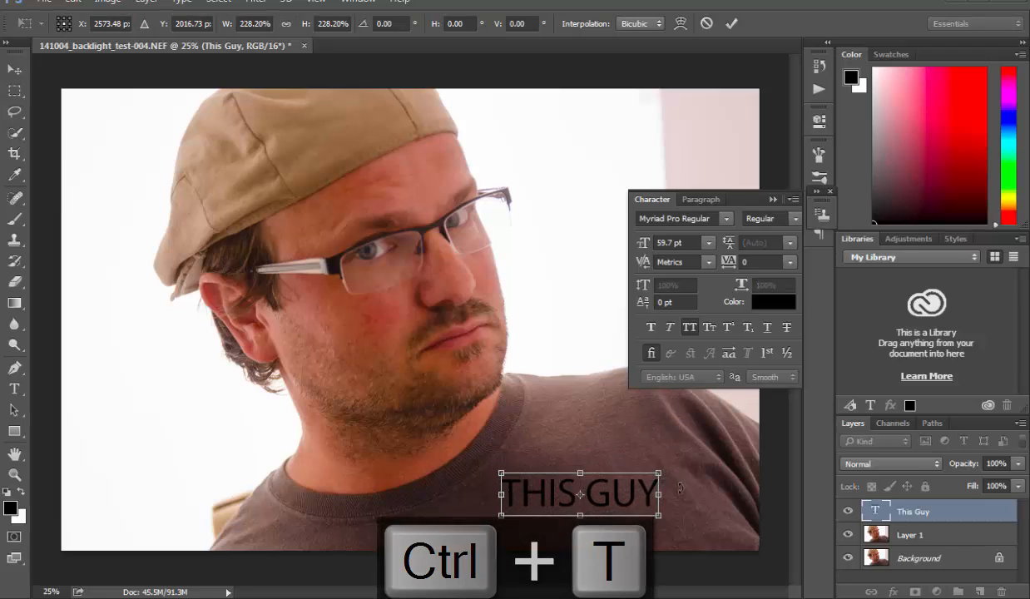
left_click_drag(671, 487, 669, 436)
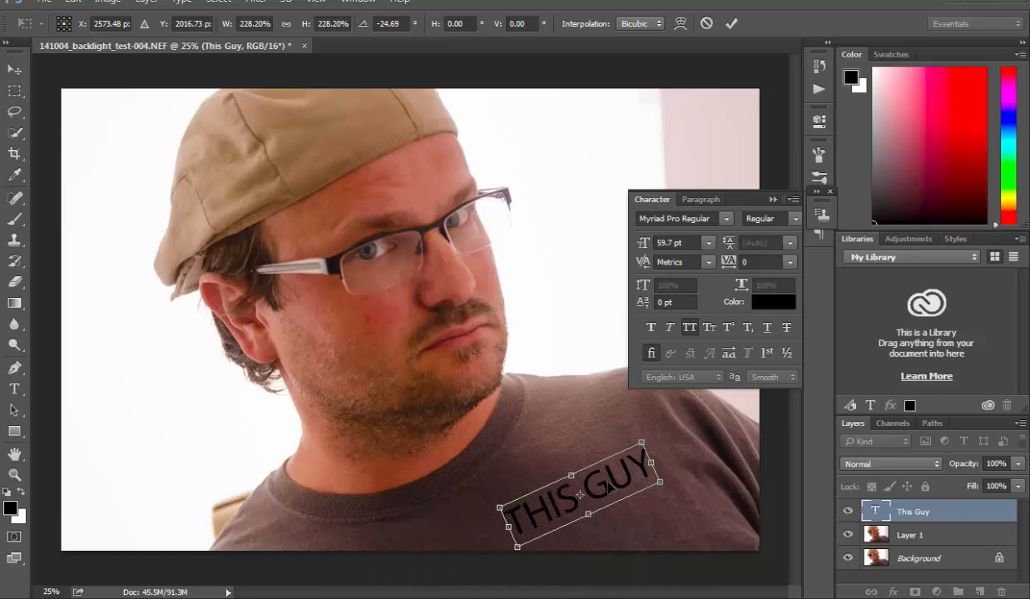
left_click_drag(605, 484, 601, 476)
key("Return")
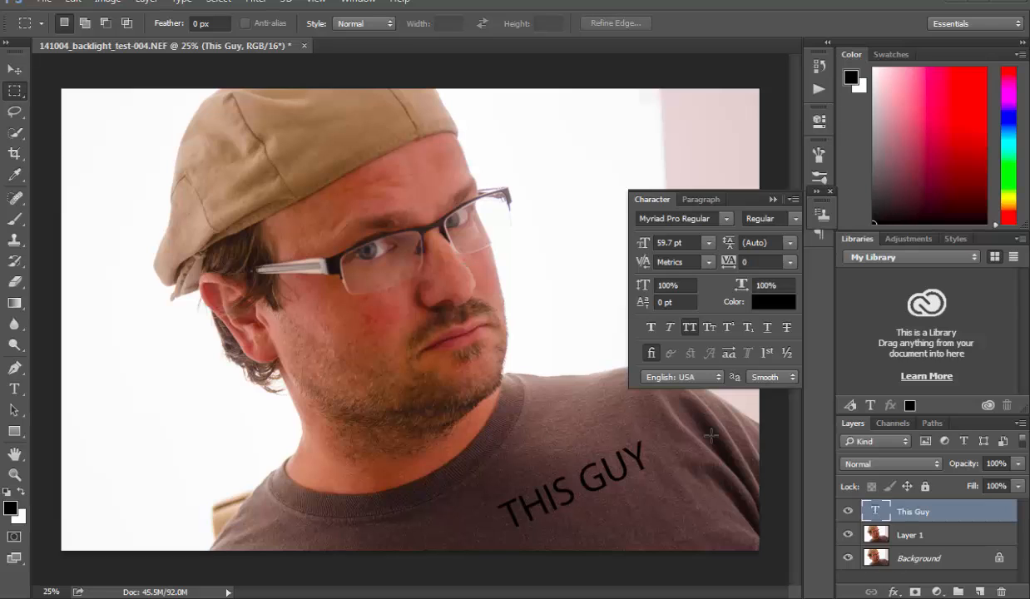
Step: Save the layered edit, close the document and return to Lightroom
key("ctrl+s")
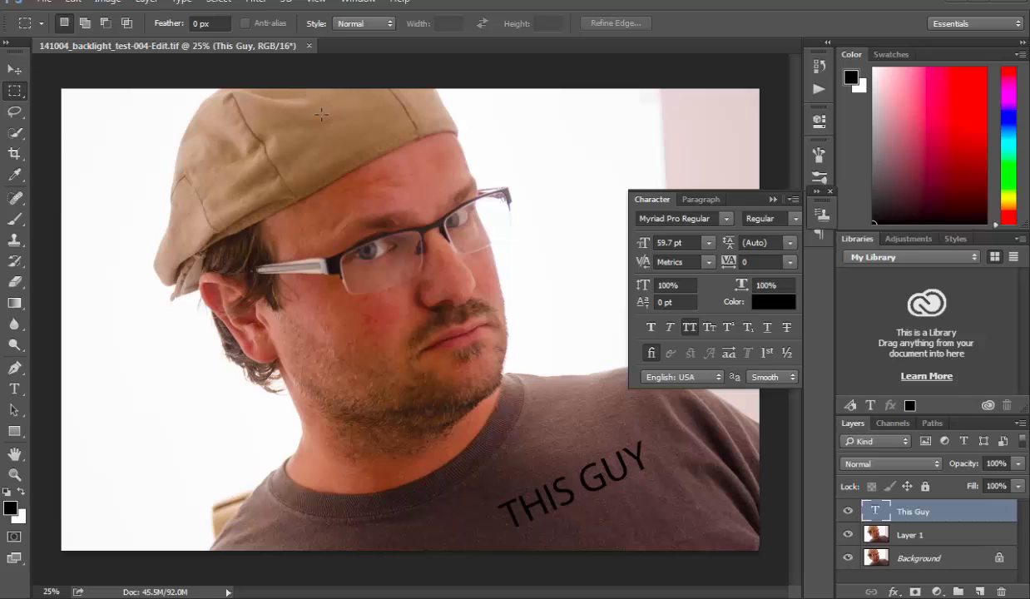
left_click(308, 46)
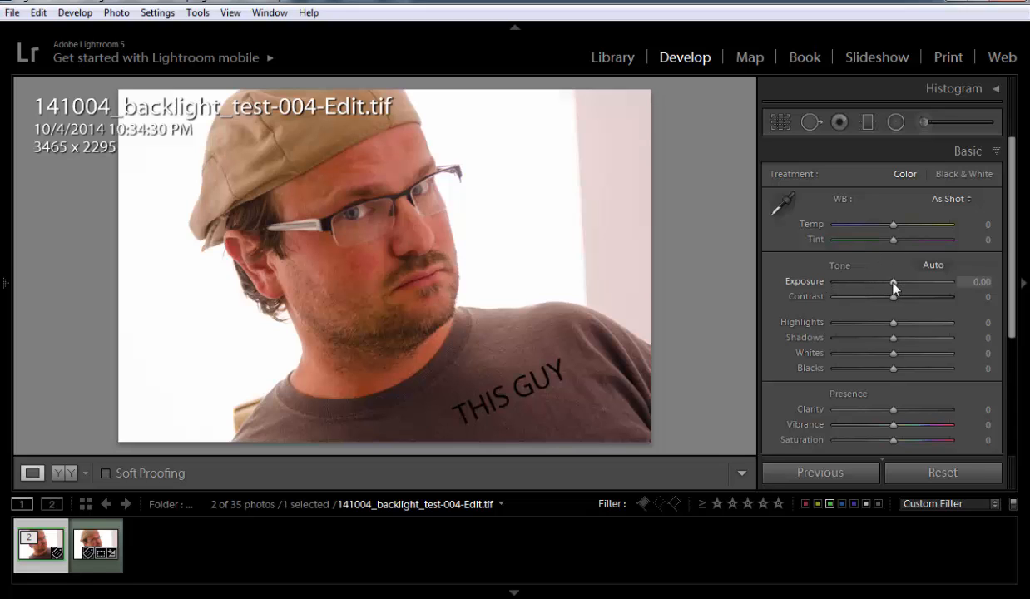
Step: Adjust 141004_backlight_test-004-Edit.tif with Exposure −0.59, Clarity +100, Shadows +66, Whites −30 and Temp −27
left_click_drag(894, 283, 885, 283)
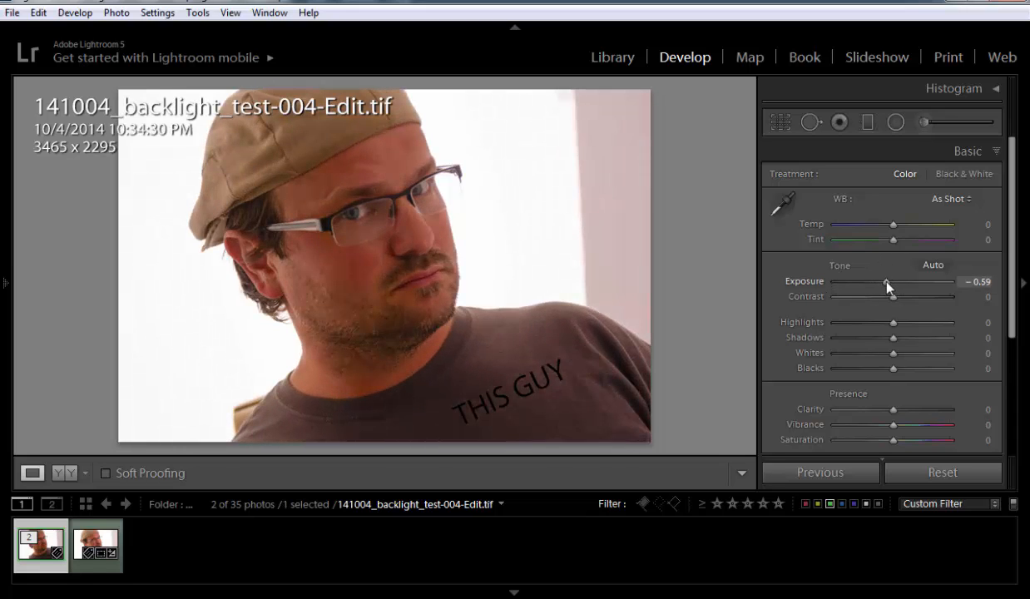
left_click_drag(893, 410, 956, 418)
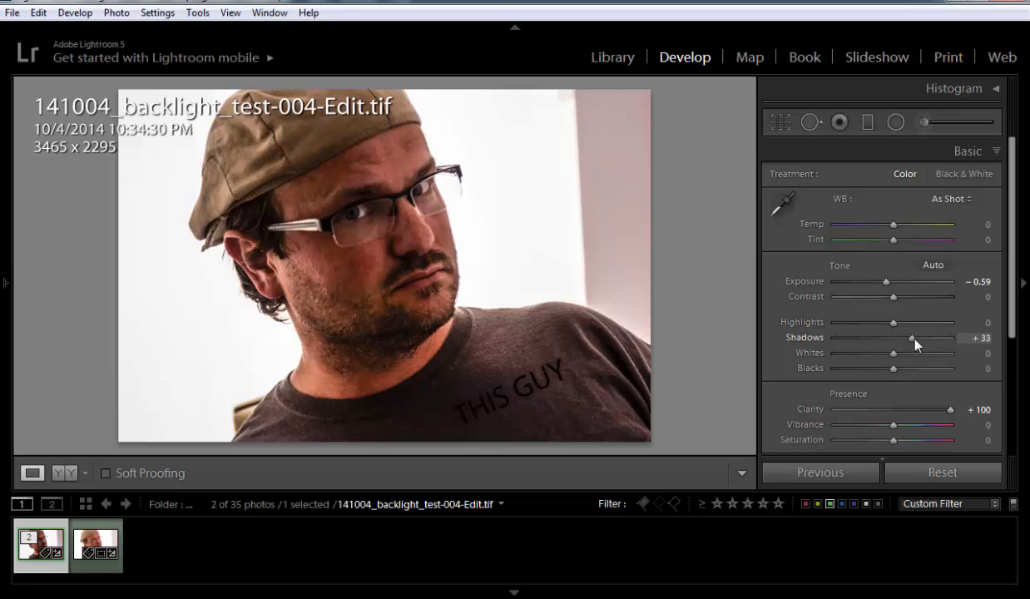
left_click_drag(915, 344, 927, 342)
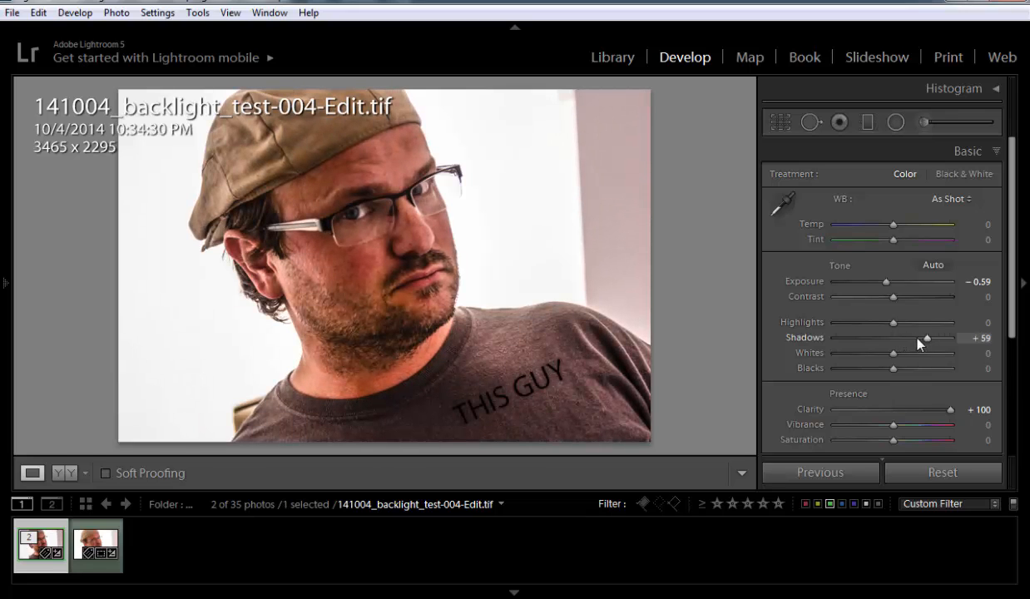
left_click_drag(927, 344, 930, 341)
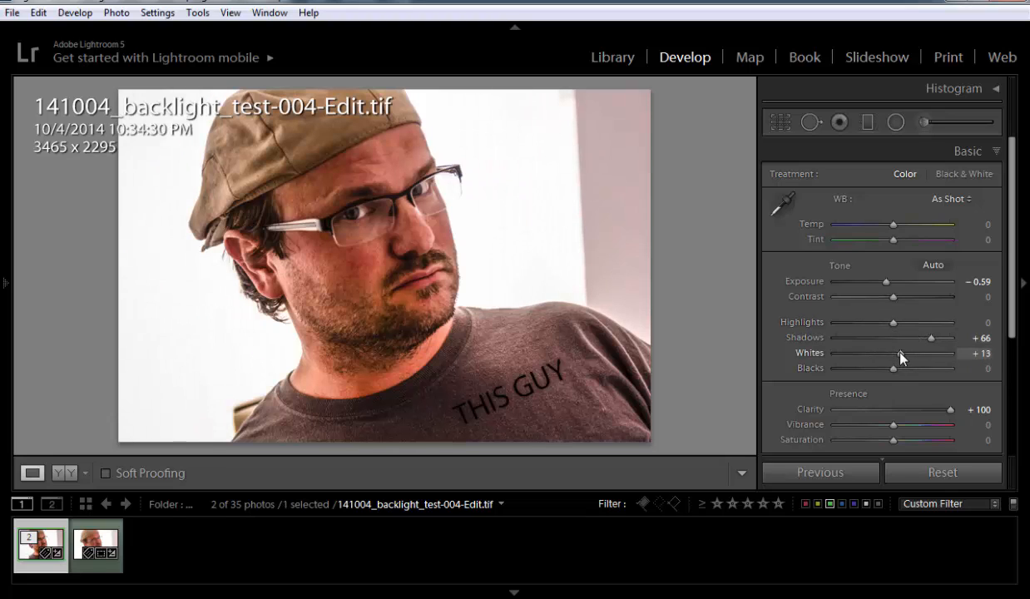
left_click_drag(901, 356, 875, 356)
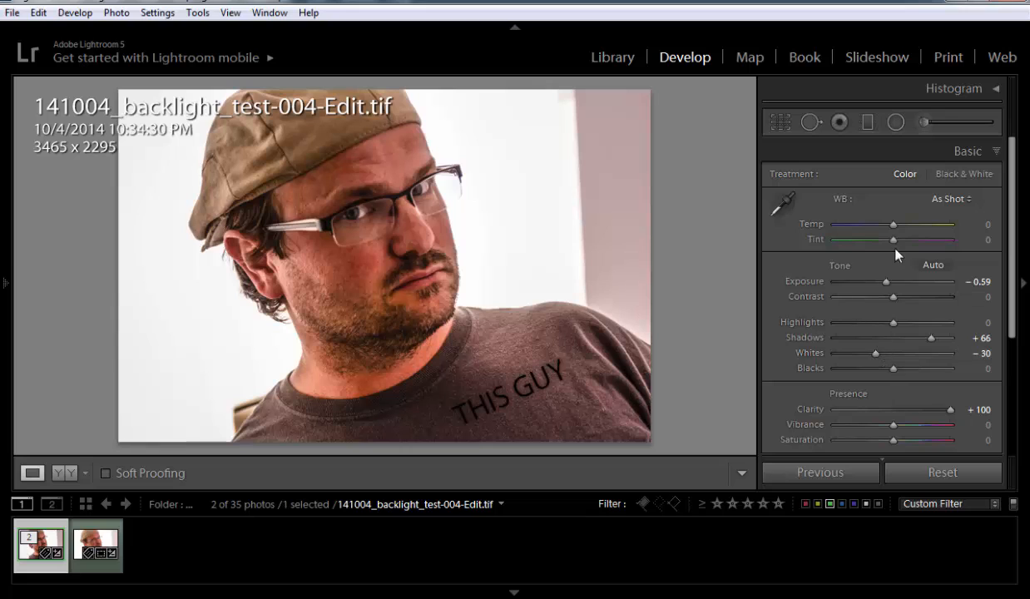
left_click_drag(887, 228, 876, 227)
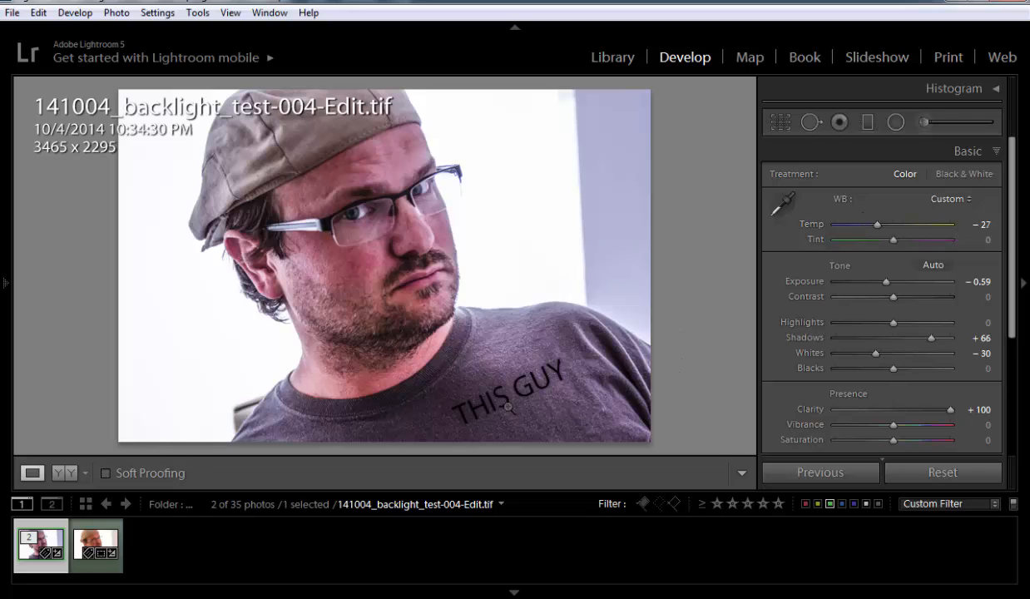
Step: Reopen the edited TIFF in Photoshop using the Edit Original option
key("ctrl+e")
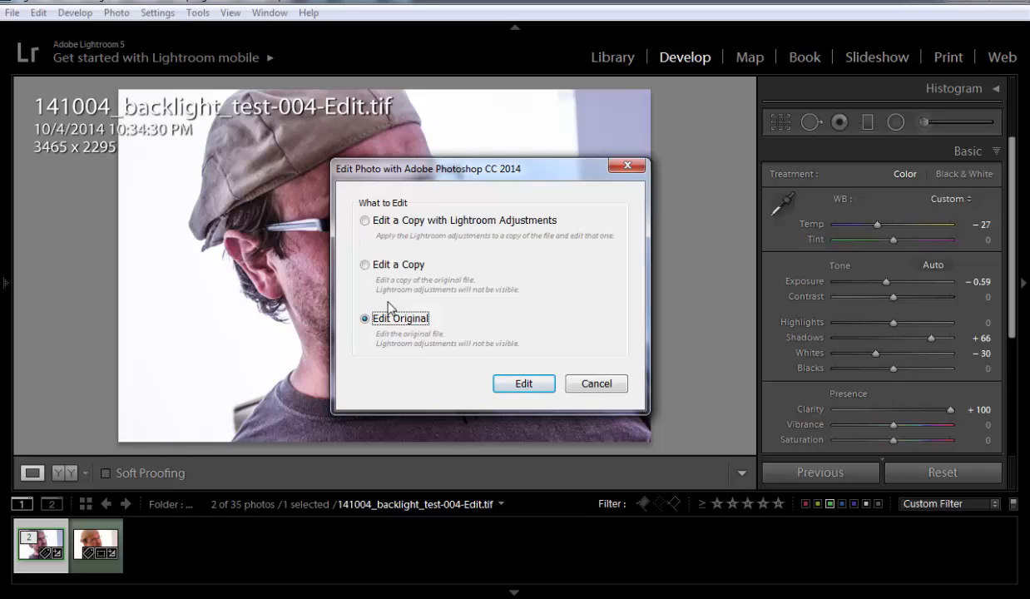
left_click(530, 381)
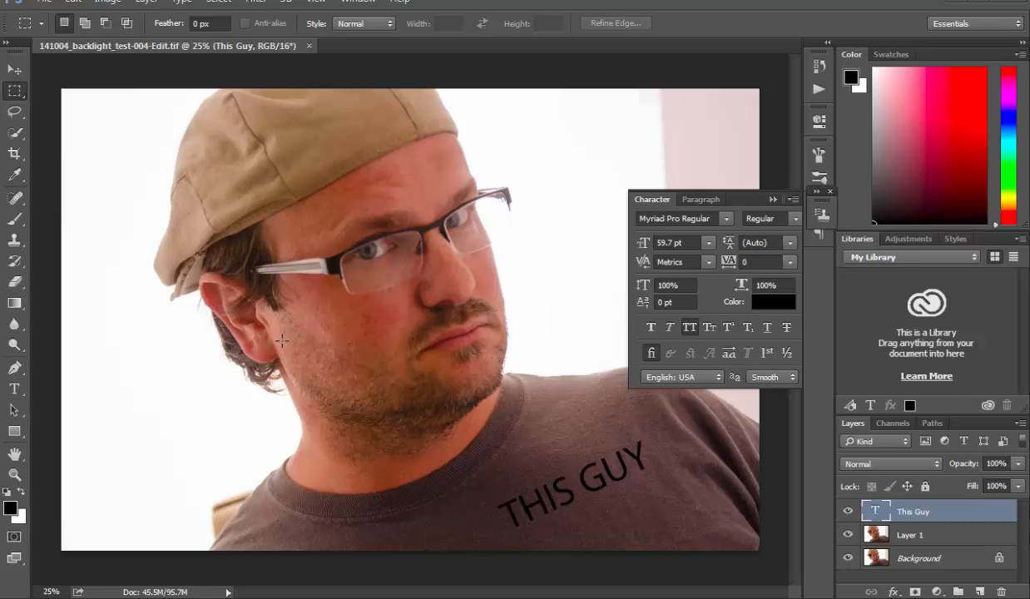
Step: Add a blank layer between the duplicated photo layer and the "THIS GUY" text layer
key("b")
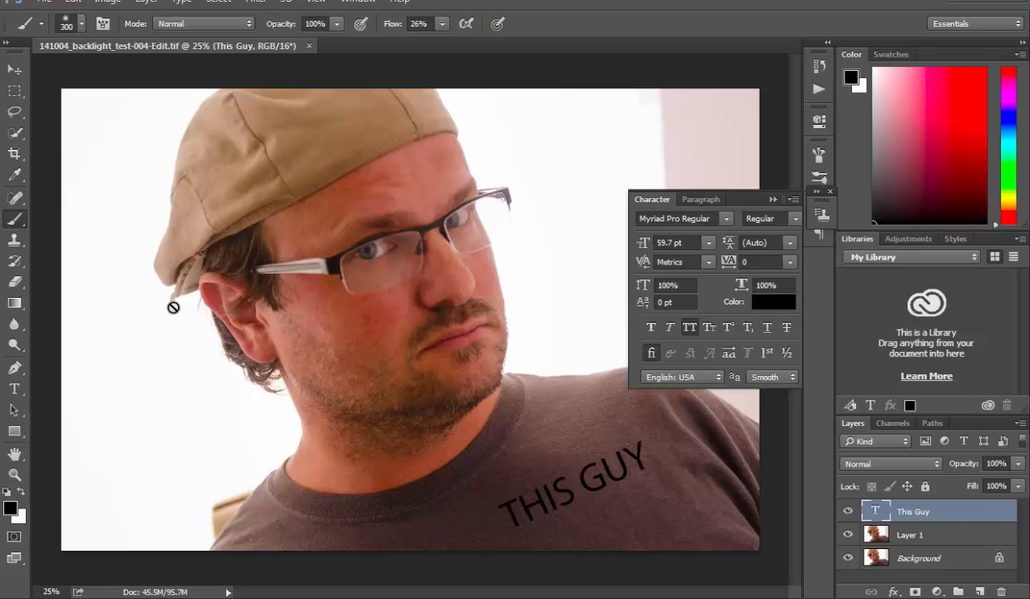
left_click(866, 531)
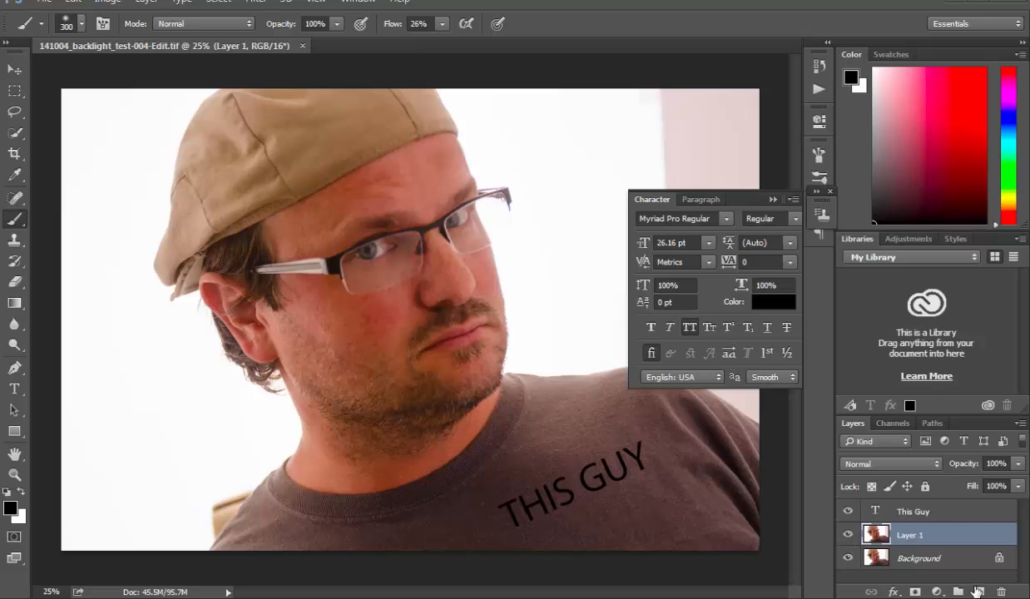
left_click(980, 590)
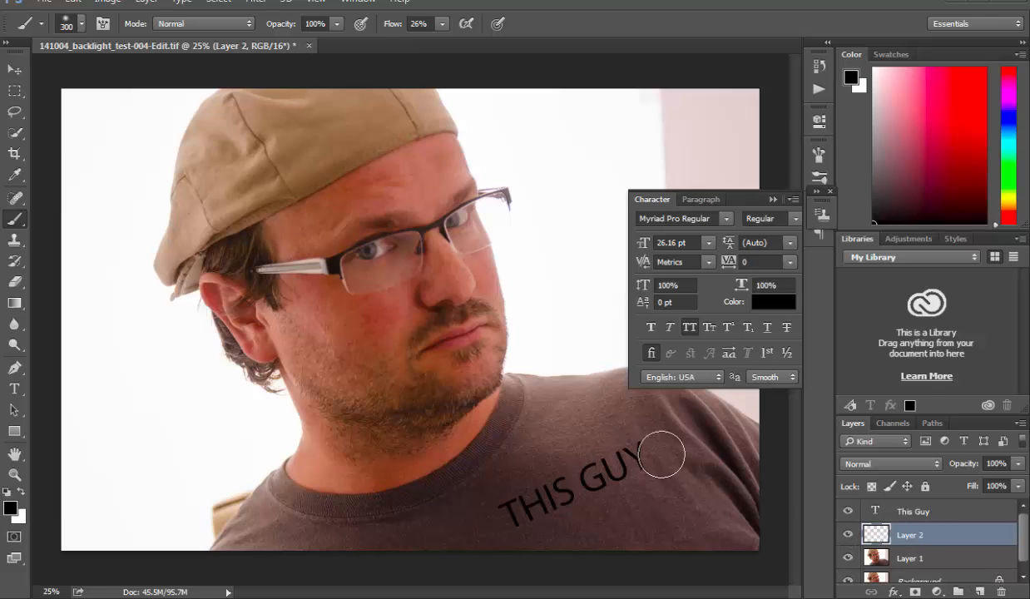
Step: Reduce the brush size to 100 and paint a black question mark on the white background beside the man's ear
key("bracketleft")
key("bracketleft")
key("bracketleft")
key("bracketleft")
key("bracketleft")
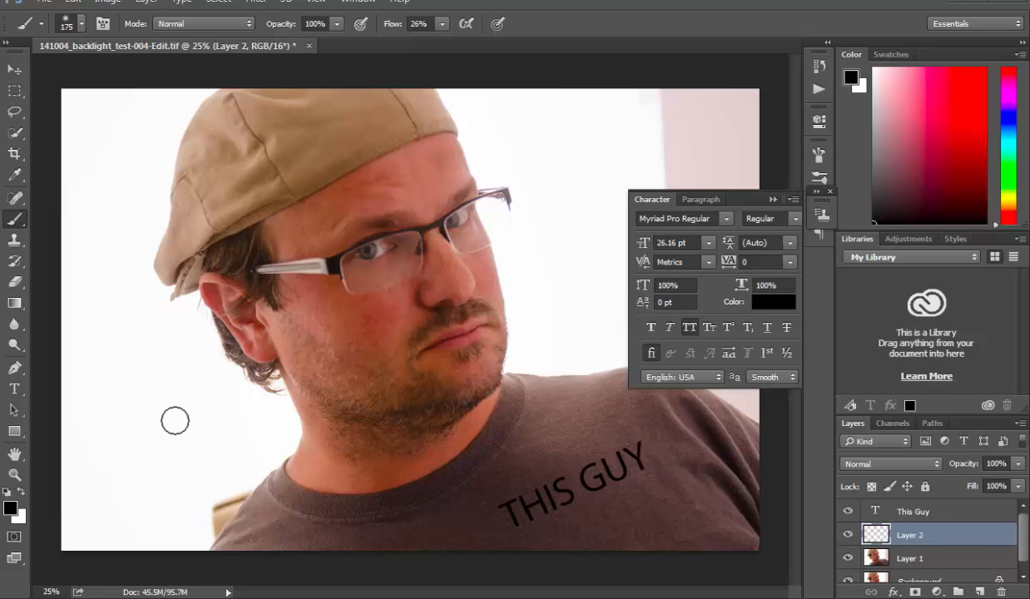
key("bracketleft")
left_click_drag(177, 445, 178, 447)
mouse_move(161, 408)
left_mouse_down()
mouse_move(134, 354)
mouse_move(141, 377)
mouse_move(136, 354)
mouse_move(159, 333)
mouse_move(132, 300)
mouse_move(92, 310)
mouse_move(91, 359)
mouse_move(95, 317)
mouse_move(134, 302)
mouse_move(157, 339)
mouse_move(141, 361)
mouse_move(146, 309)
mouse_move(121, 296)
mouse_move(100, 329)
mouse_move(102, 352)
mouse_move(102, 313)
mouse_move(94, 344)
mouse_move(117, 301)
mouse_move(151, 307)
mouse_move(138, 353)
left_mouse_up()
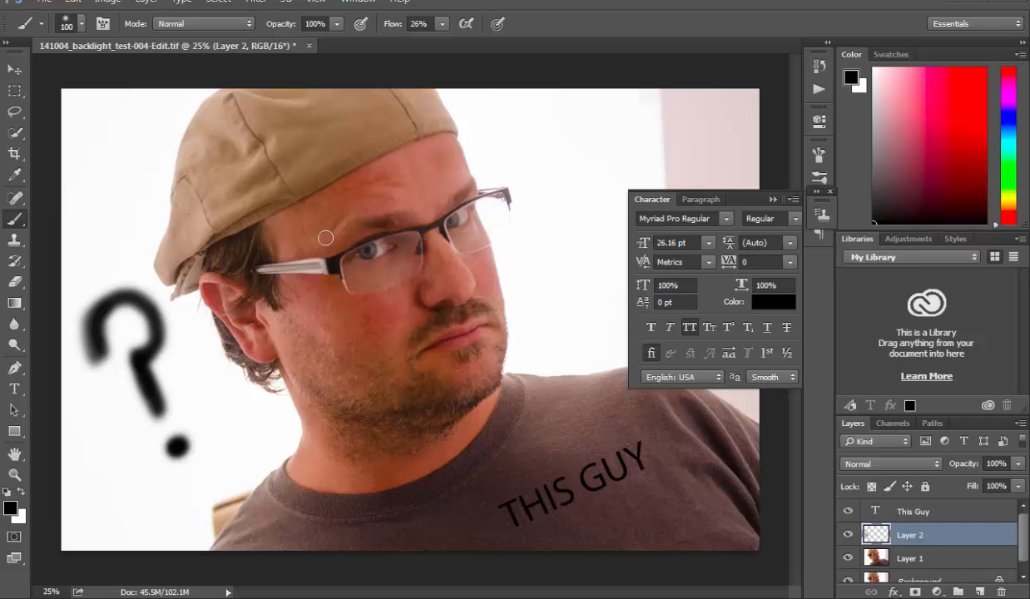
Step: Save and close the layered TIFF with the painted question mark, and return to Lightroom
key("ctrl+s")
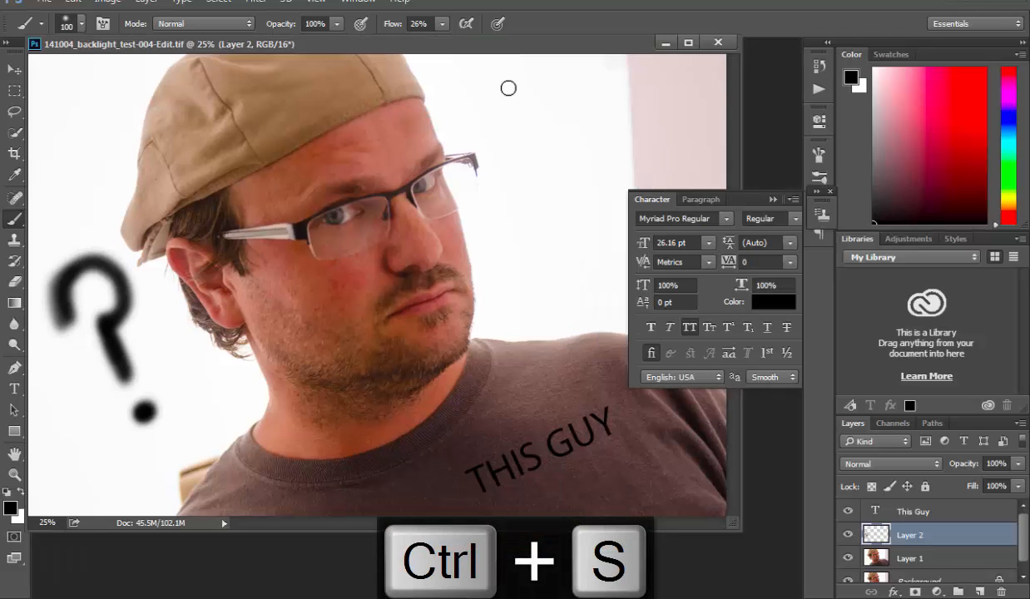
left_click(718, 41)
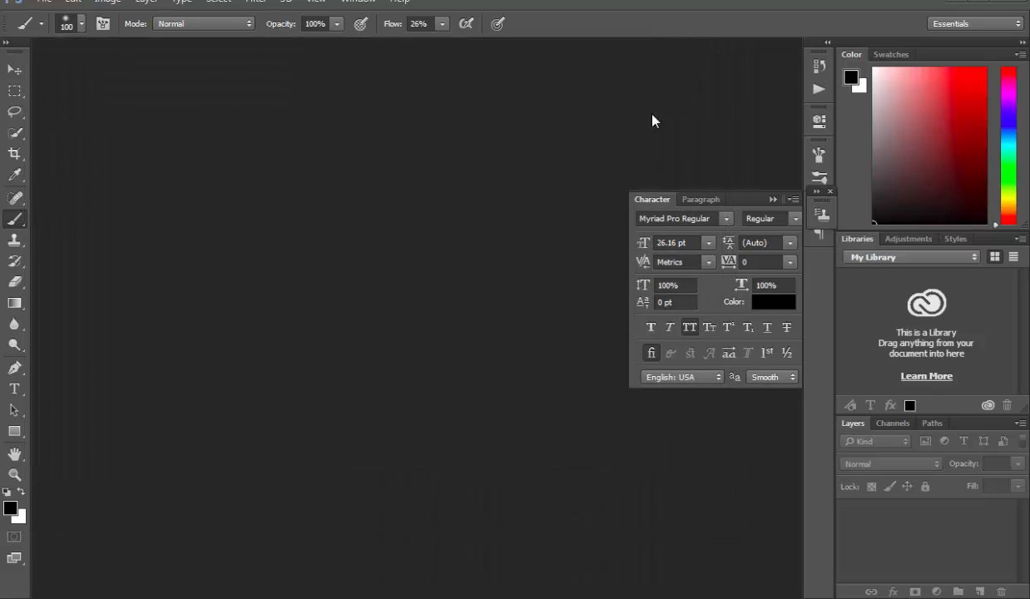
left_click(318, 598)
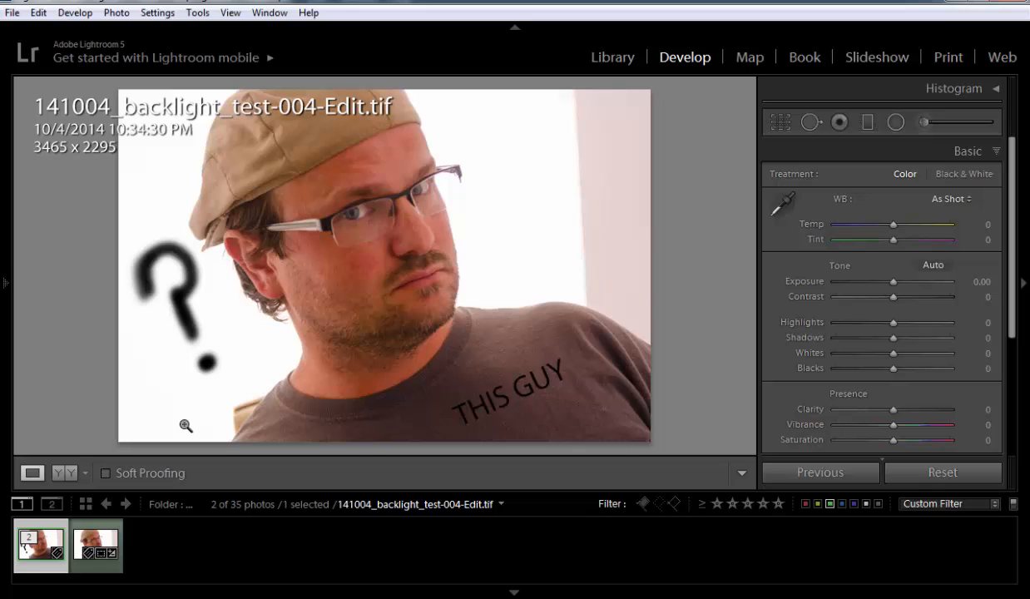
Step: Create a virtual copy of 141004_backlight_test-004-Edit.tif and set Exposure −0.52, Clarity +100, Shadows +54, Temp −26 and Vibrance −16
key("ctrl+apostrophe")
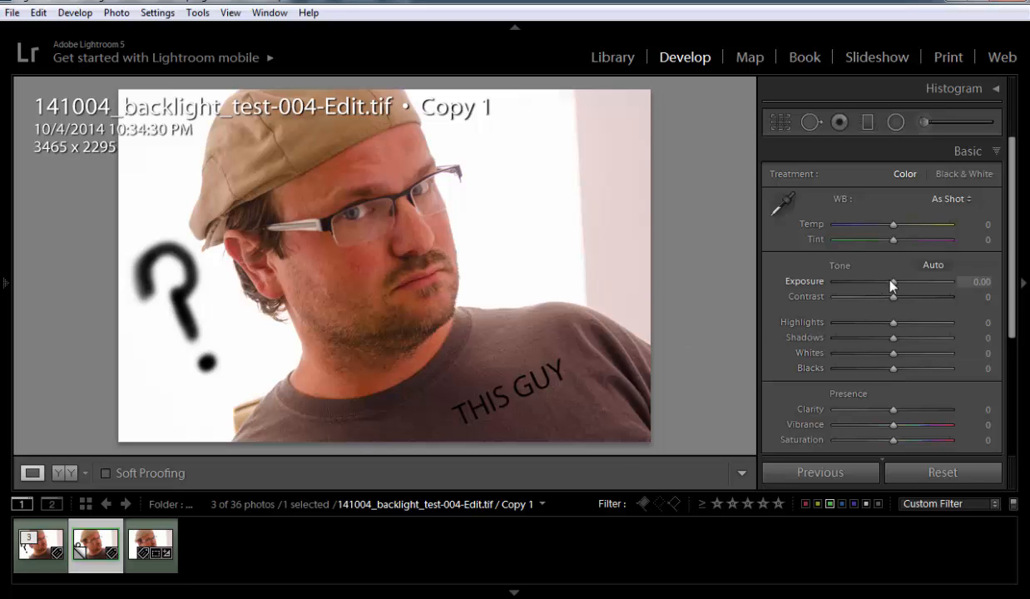
left_click_drag(890, 284, 887, 284)
left_click_drag(892, 409, 957, 416)
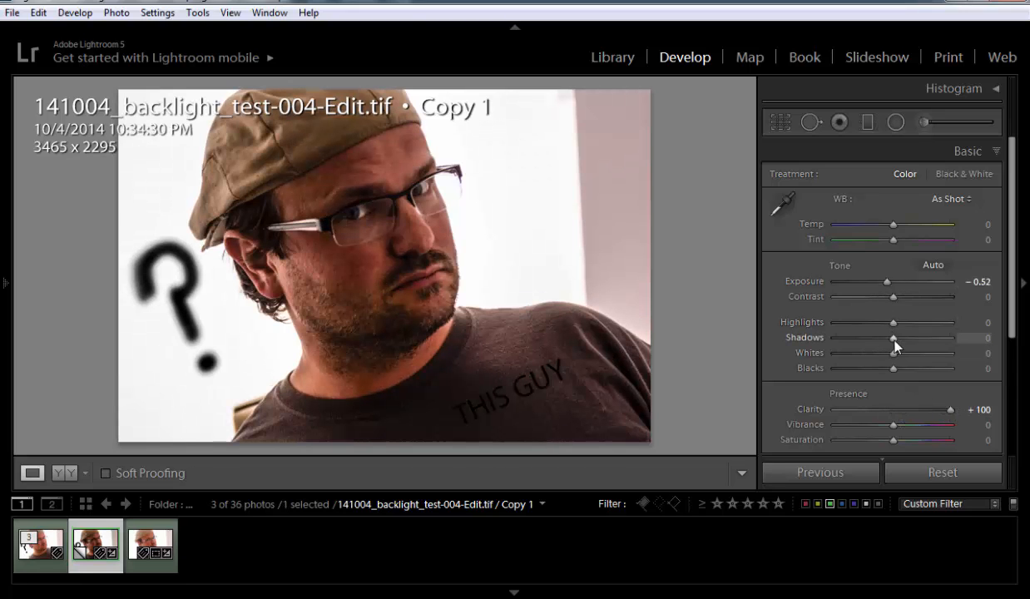
left_click_drag(894, 341, 925, 342)
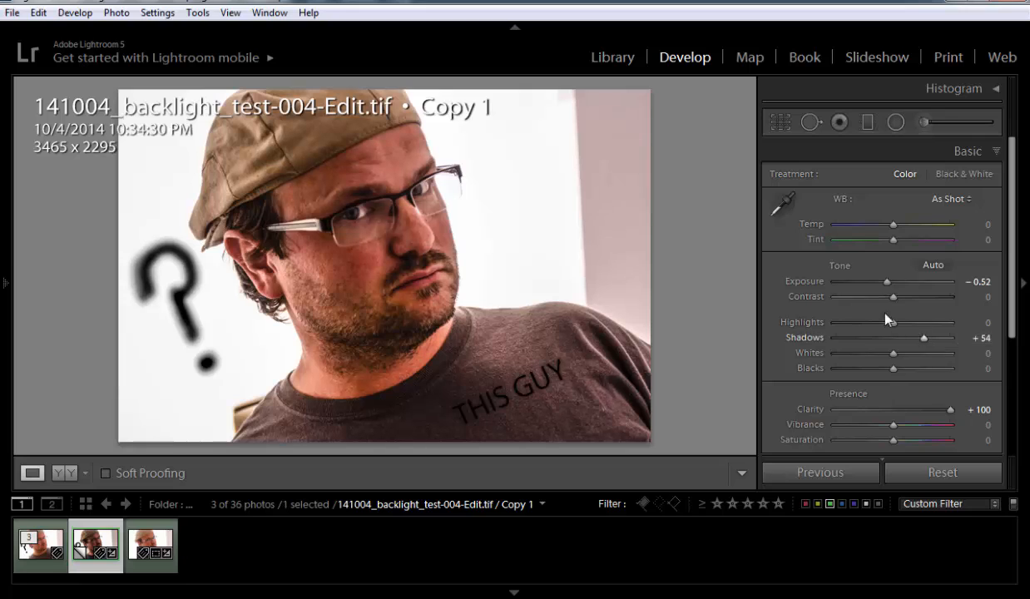
left_click_drag(893, 225, 877, 230)
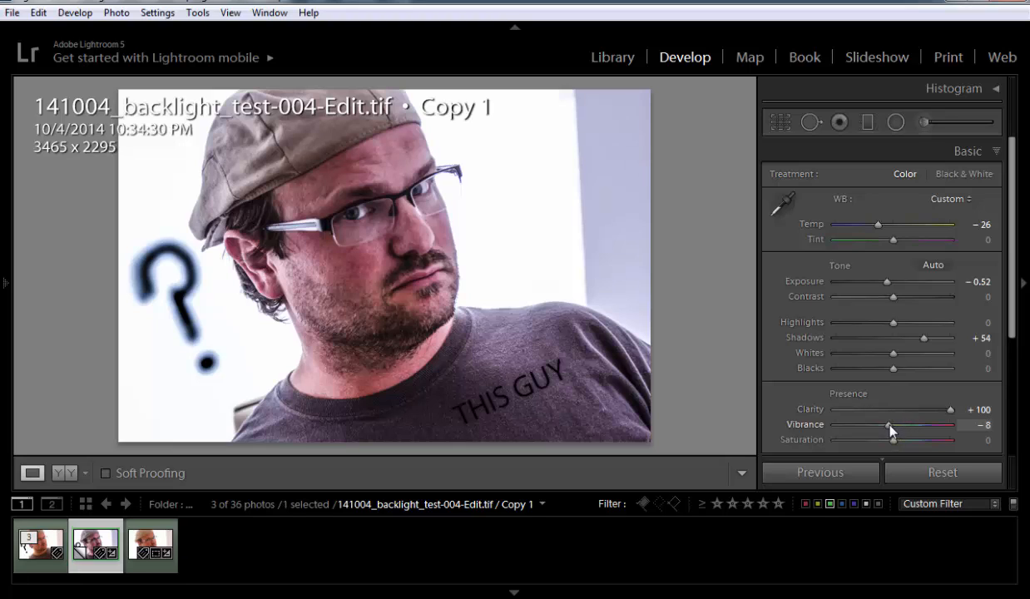
left_click_drag(889, 428, 883, 429)
Step: Darken the virtual copy's edges with a Highlight Priority post-crop vignette at Amount −47 and Midpoint 51
key("ctrl+7")
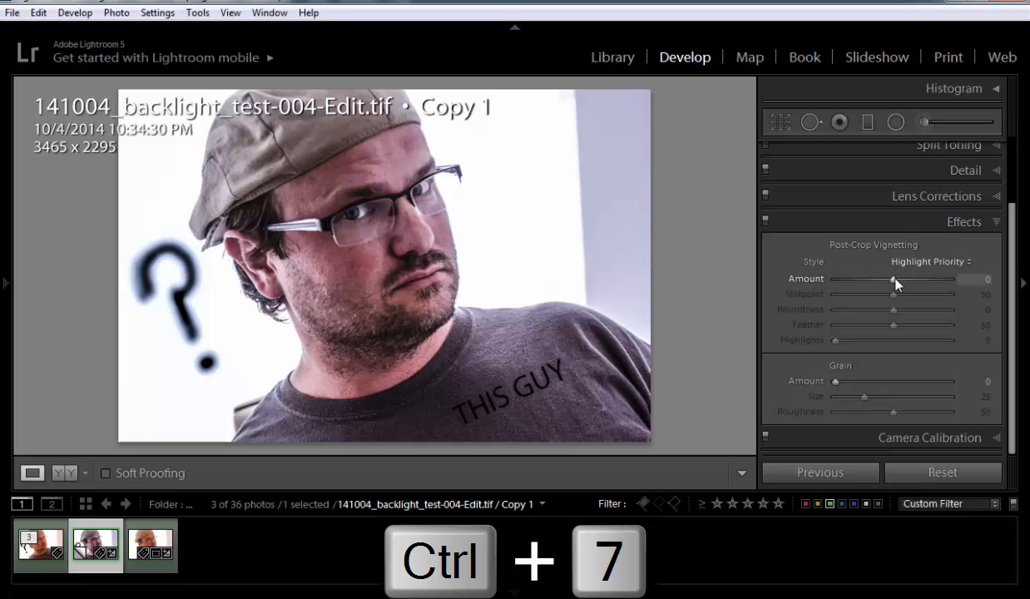
mouse_move(896, 284)
left_mouse_down()
mouse_move(870, 280)
mouse_move(907, 295)
mouse_move(896, 298)
left_mouse_up()
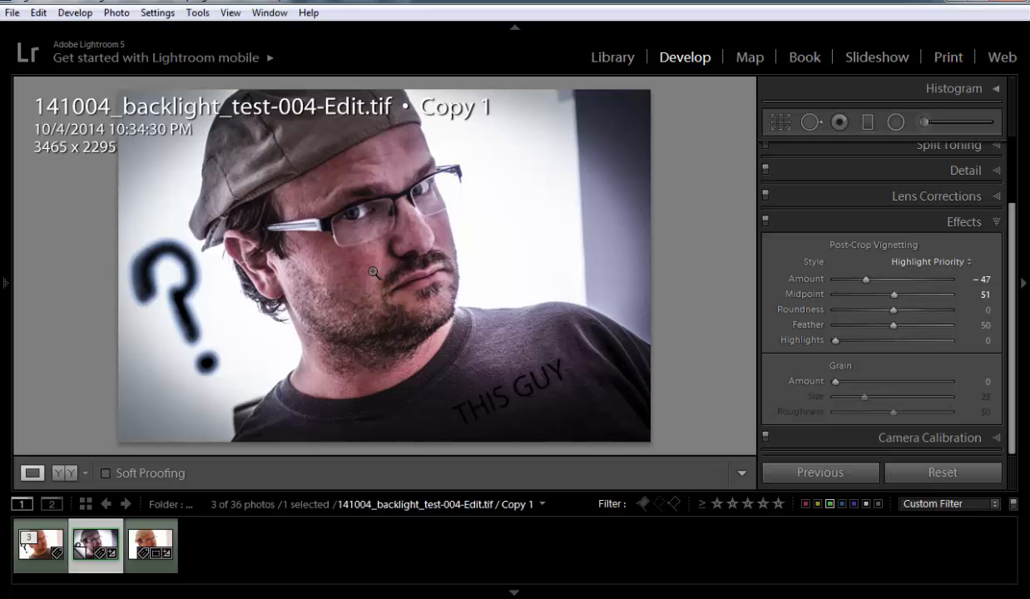
Step: Open the virtual copy's source TIFF in Photoshop using the Edit Original option
key("ctrl+e")
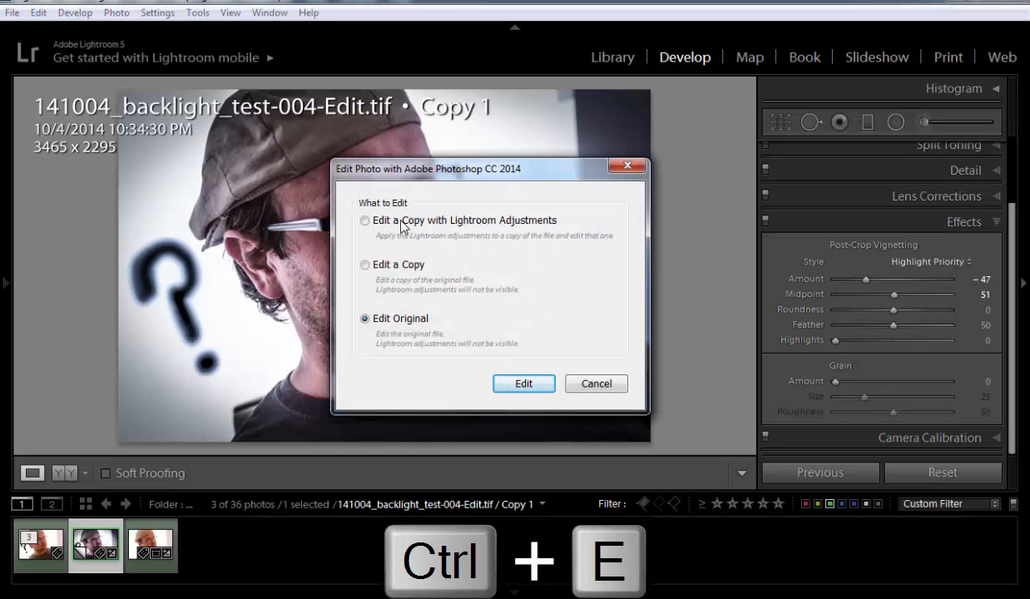
left_click(524, 384)
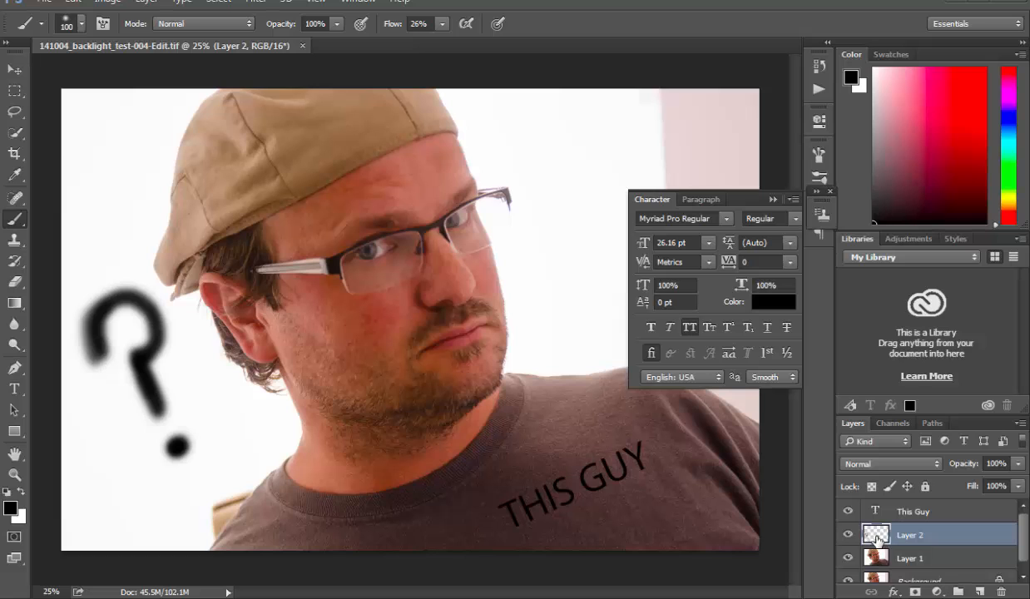
Step: Append "!!!!" to the end of the "THIS GUY" text on the shirt
double_click(874, 536)
left_click(897, 512)
double_click(874, 509)
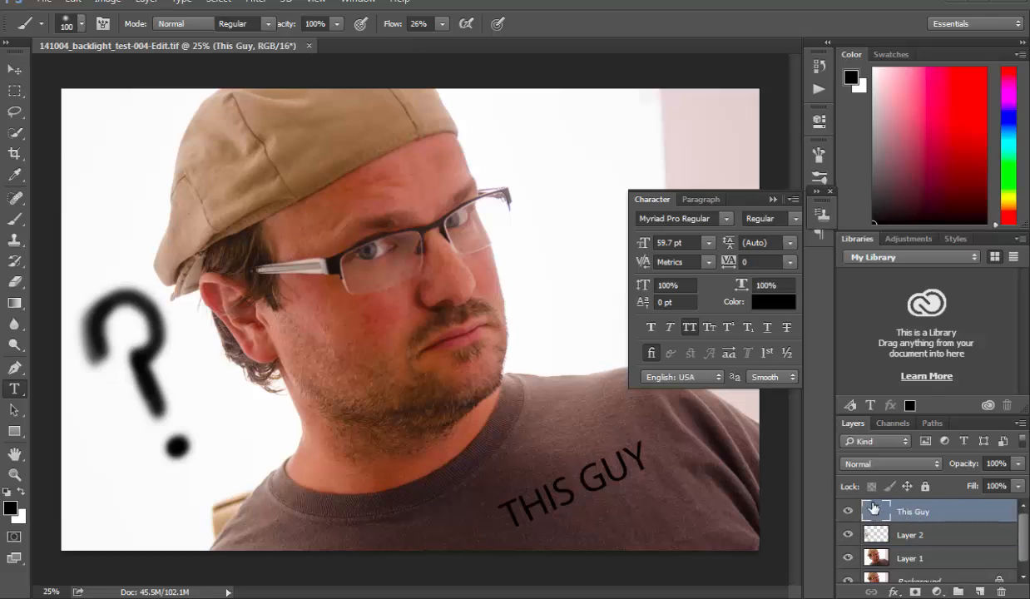
left_click(648, 467)
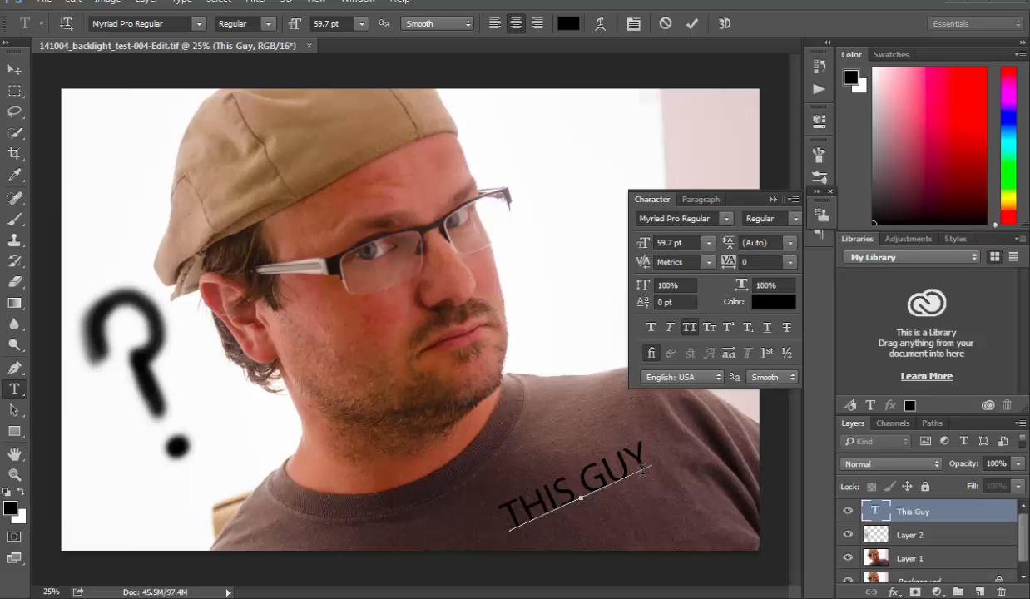
type("!!!!")
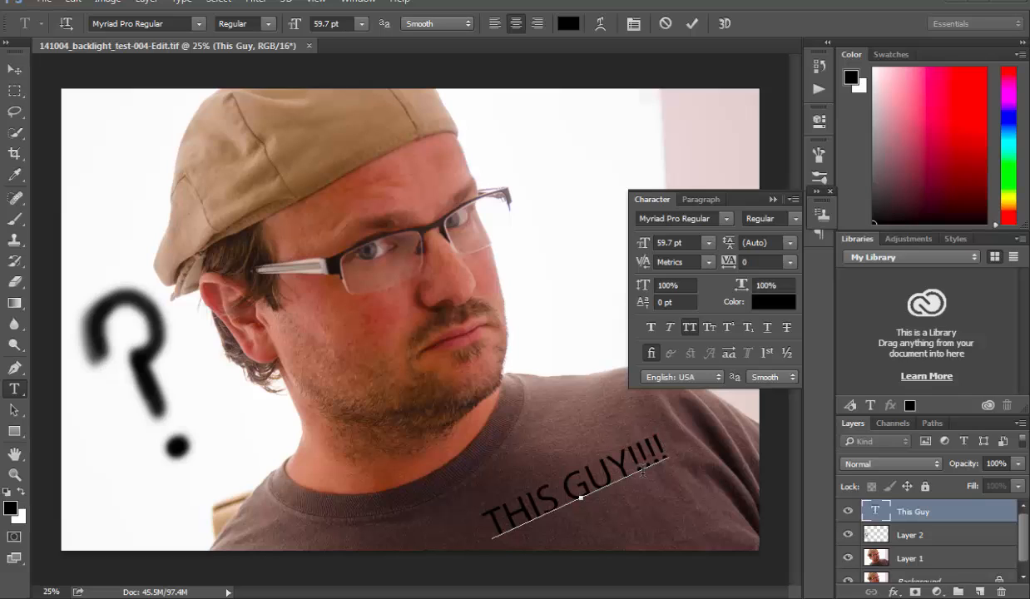
Step: Paint a black exclamation mark on Layer 2, over the white background in front of the man's face
left_click(878, 536)
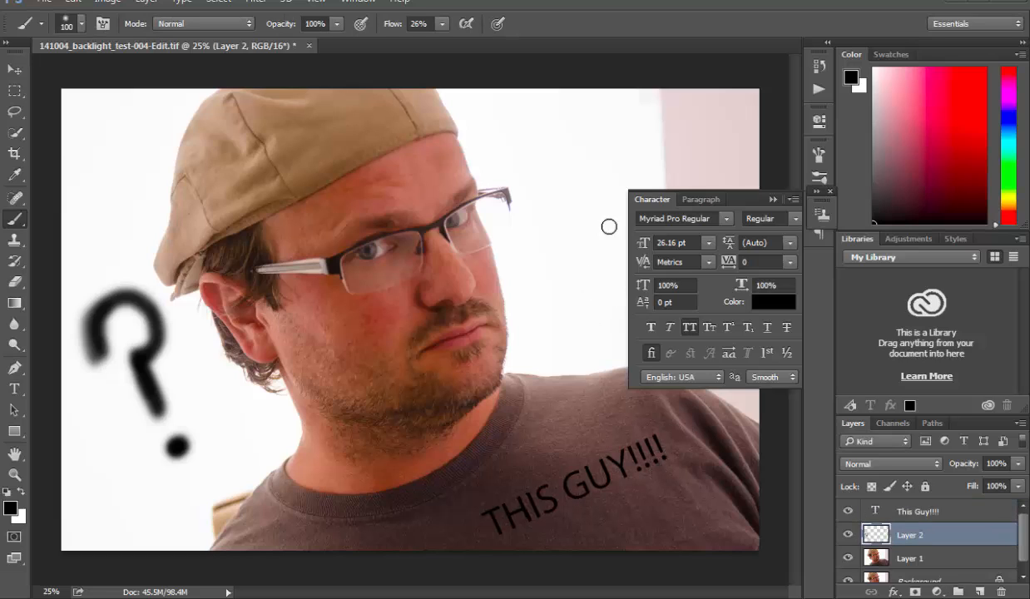
left_click(603, 266)
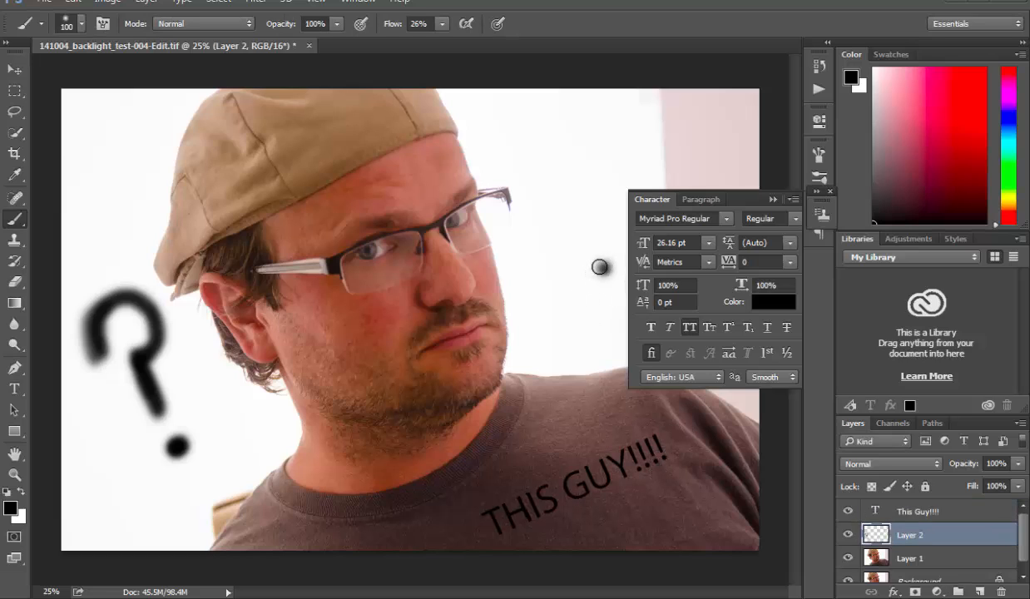
mouse_move(588, 222)
left_mouse_down()
mouse_move(543, 127)
mouse_move(568, 190)
left_mouse_up()
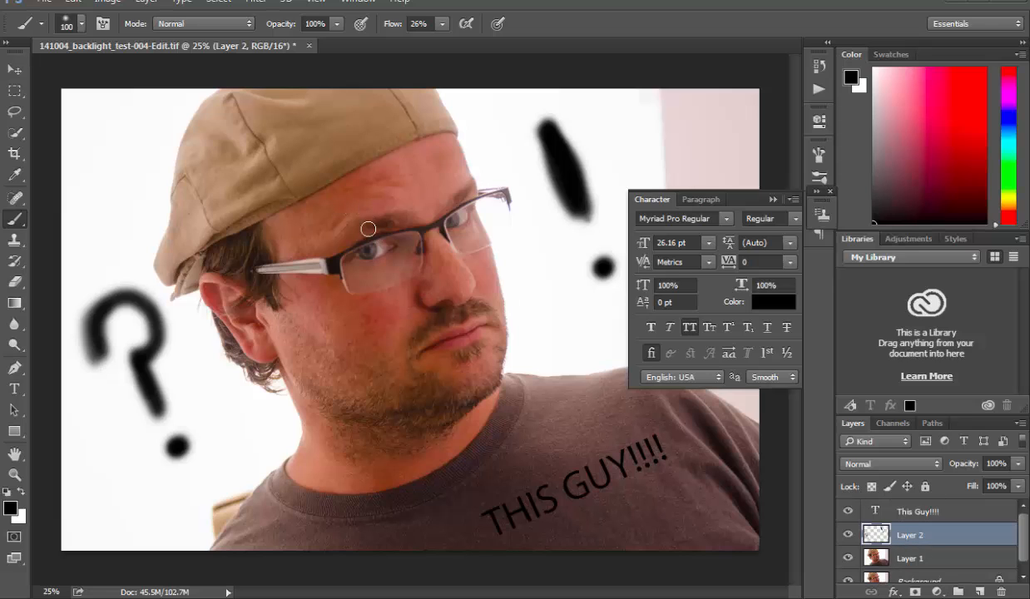
Step: Save and close the layered TIFF, and display the master photo 141004_backlight_test-004-Edit.tif in Lightroom
key("ctrl+s")
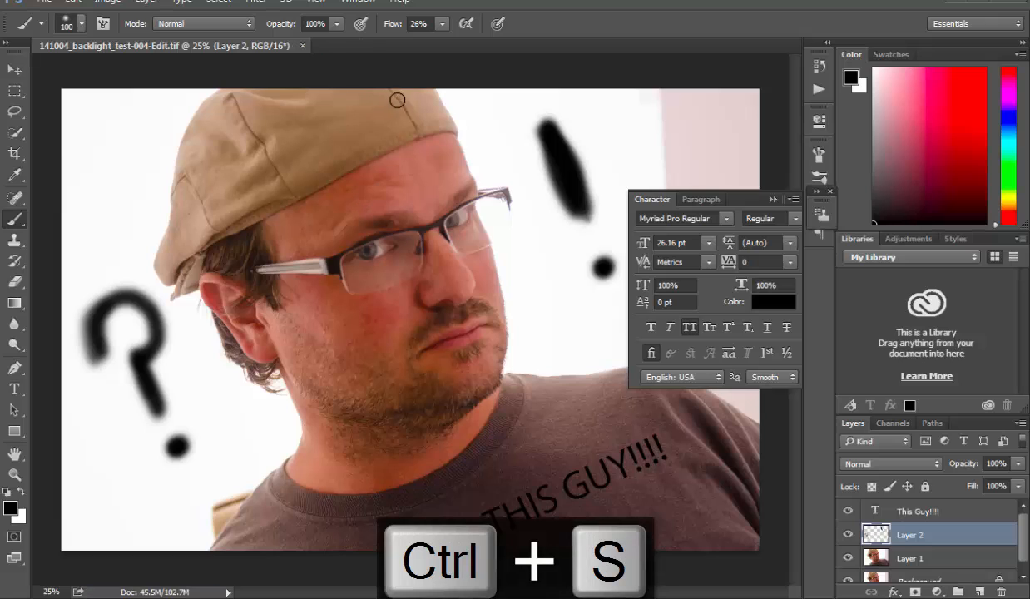
left_click(303, 46)
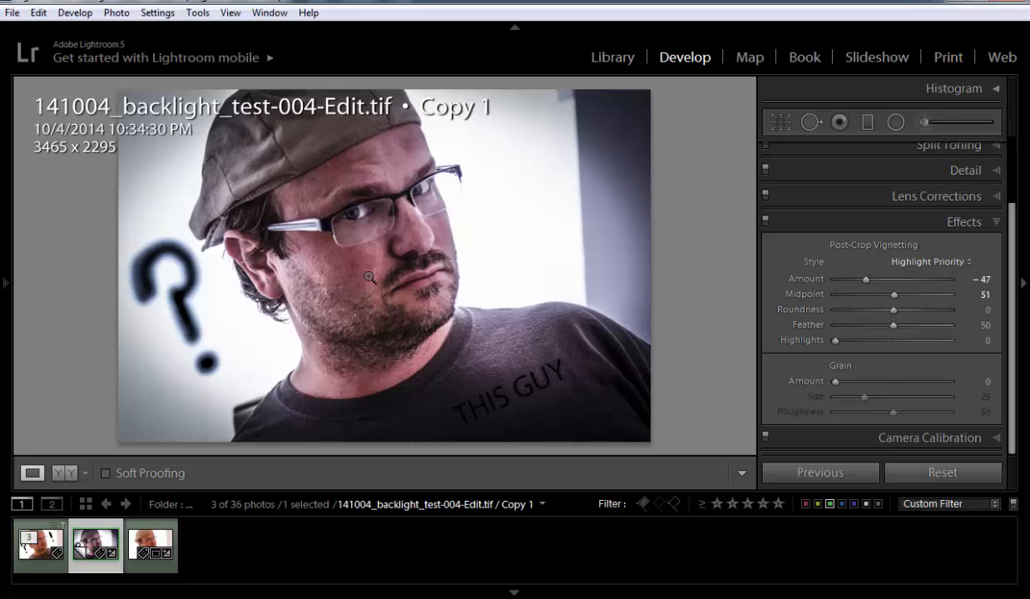
left_click(38, 549)
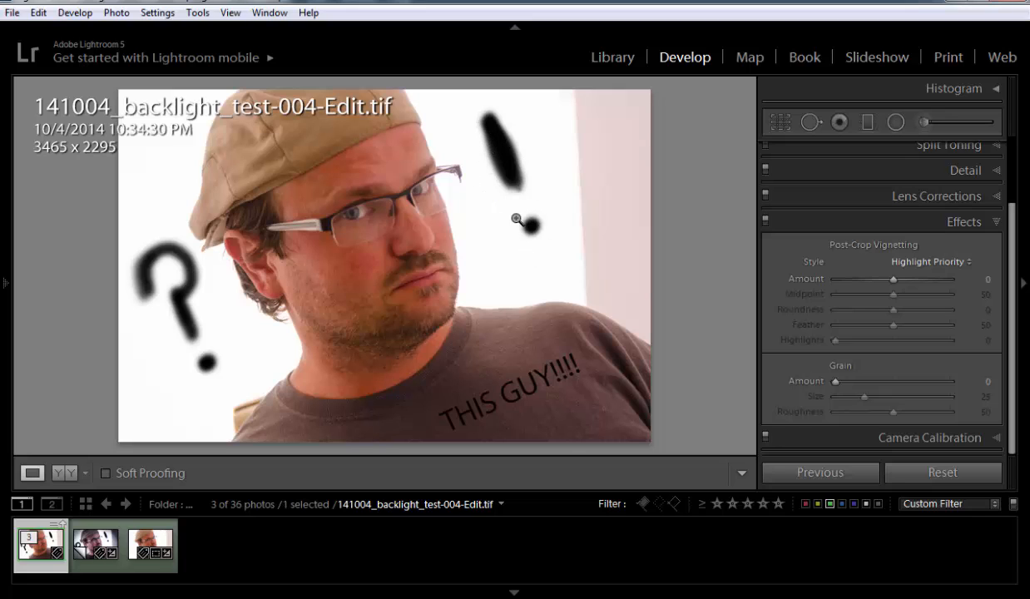
Step: Readjust the virtual copy Copy 1 with a vignette Amount of −30, Shadows +24 and Temp −36
left_click(94, 533)
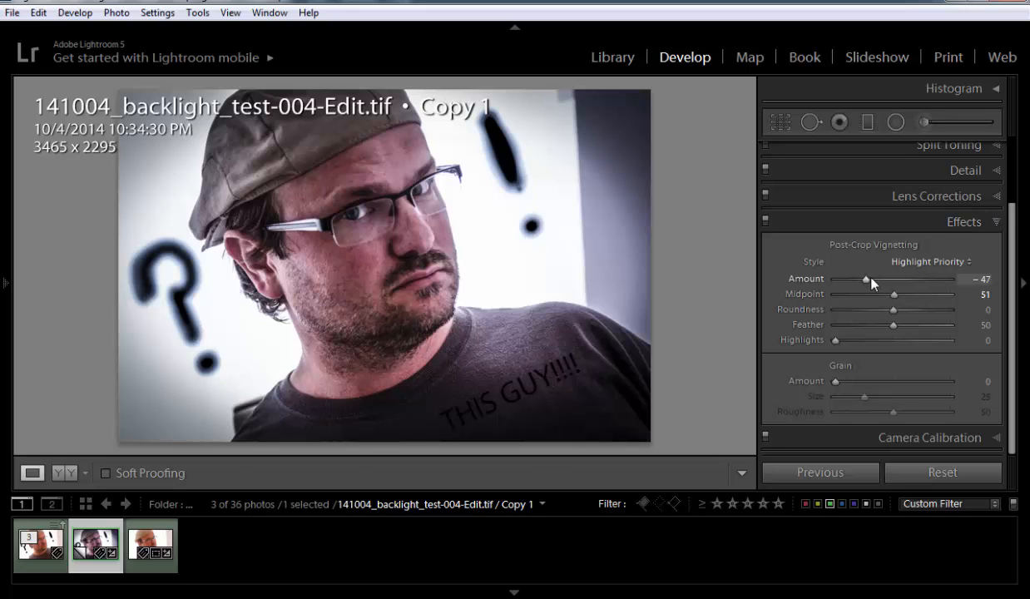
left_click_drag(868, 284, 887, 283)
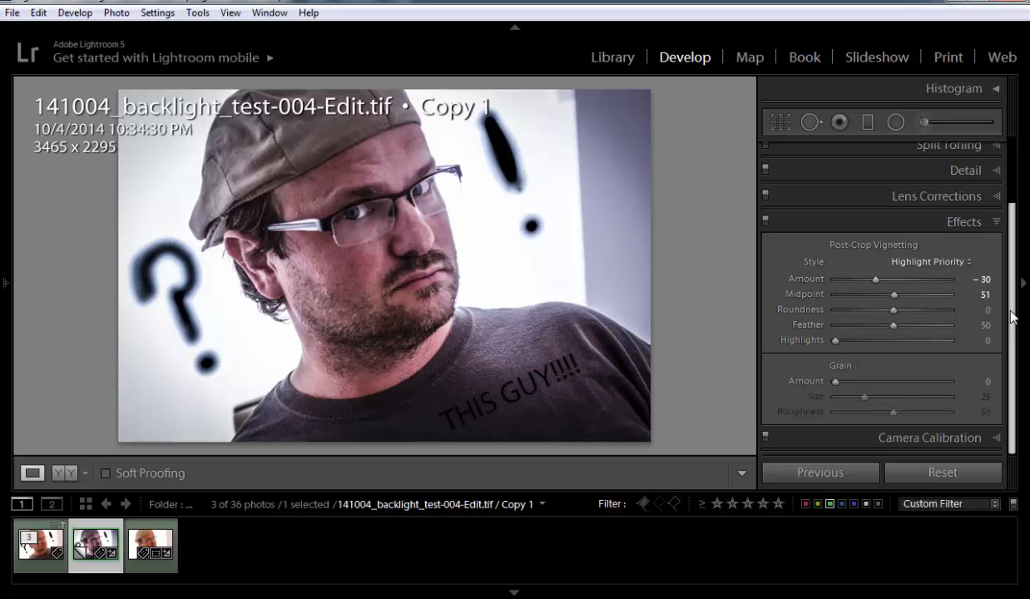
left_click_drag(1012, 283, 1001, 152)
left_click(999, 151)
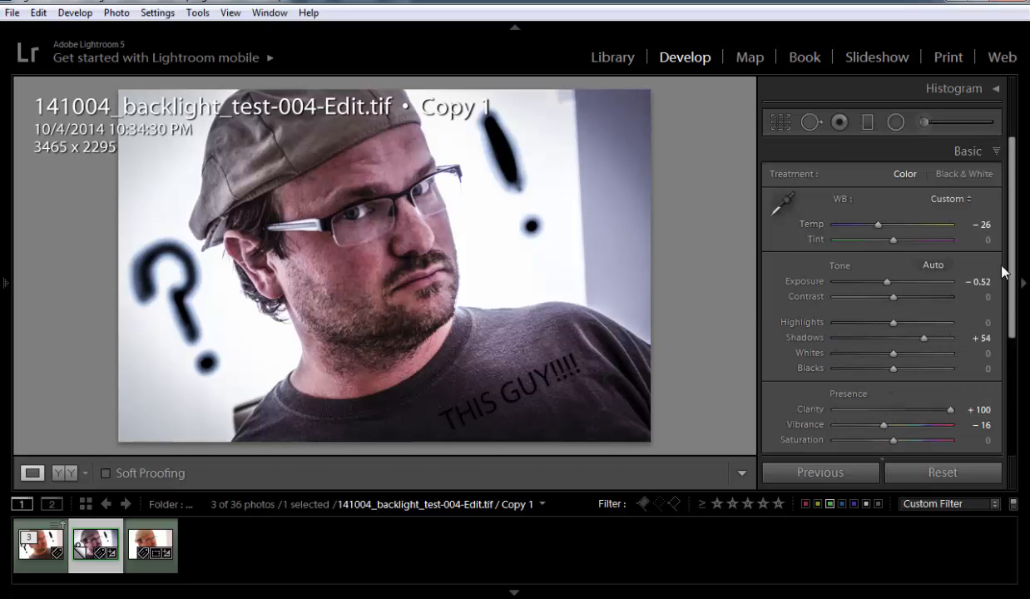
left_click_drag(924, 337, 907, 338)
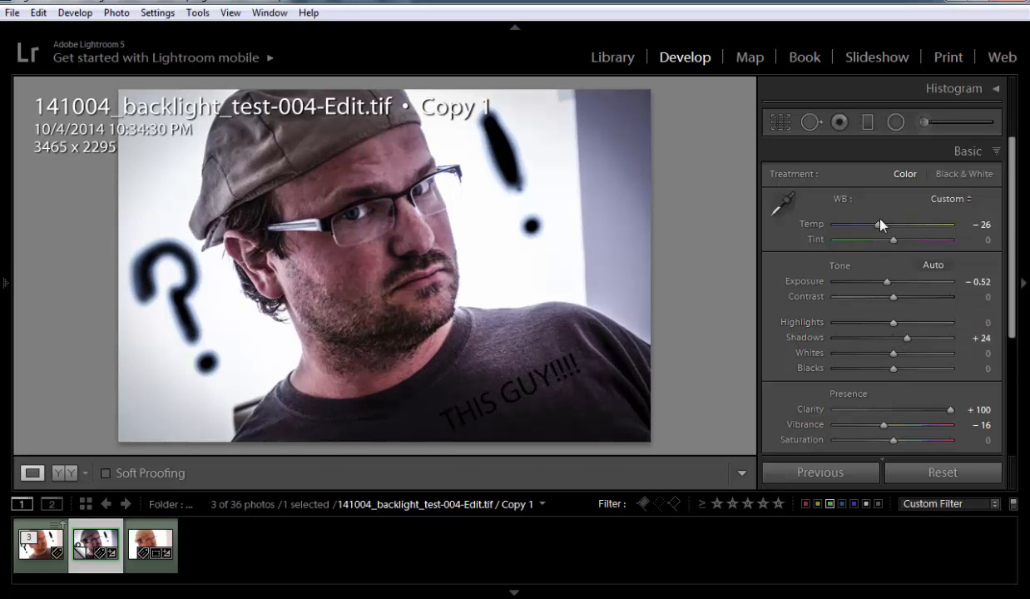
left_click_drag(877, 225, 872, 224)
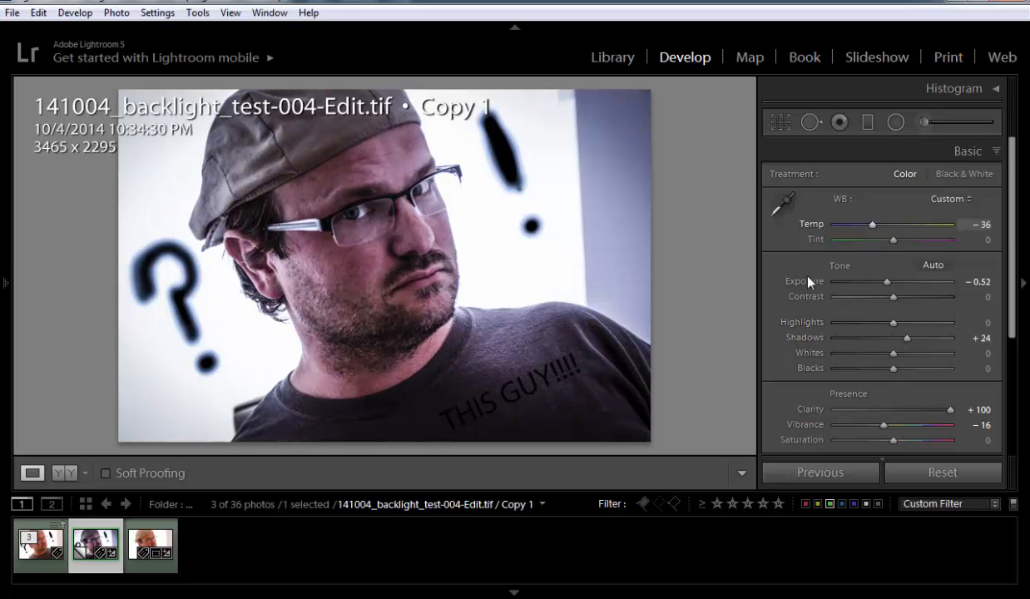